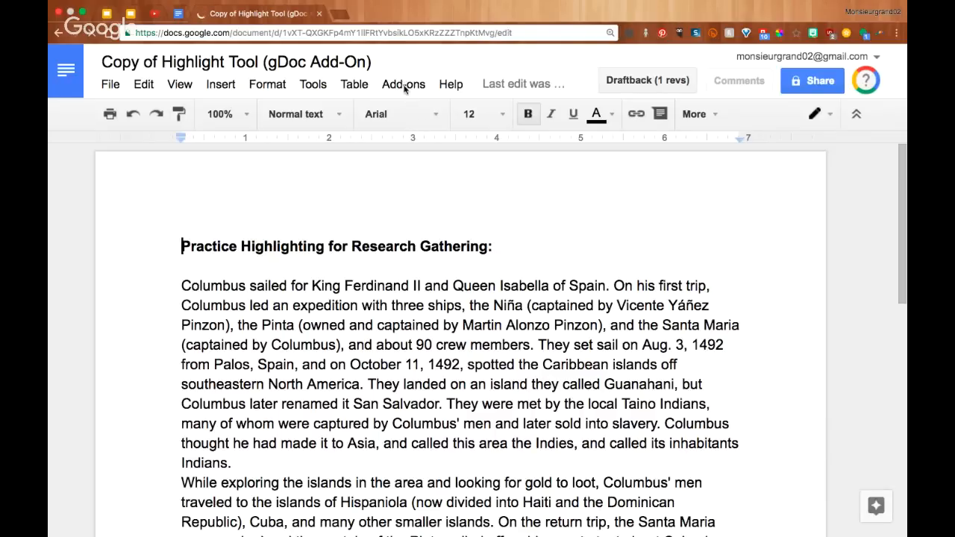
Search the add-ons store for "Highlight Tool" and close the store.
left_click(403, 86)
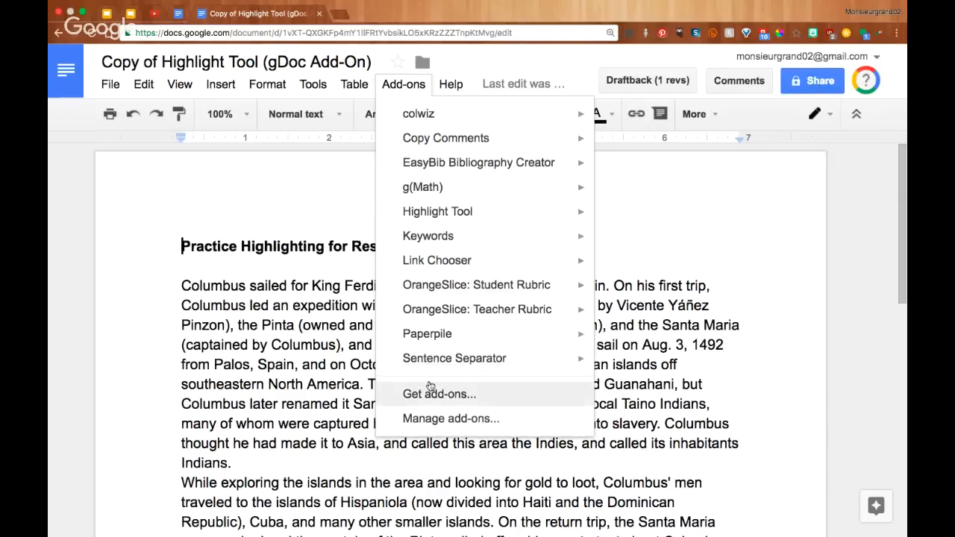
left_click(430, 395)
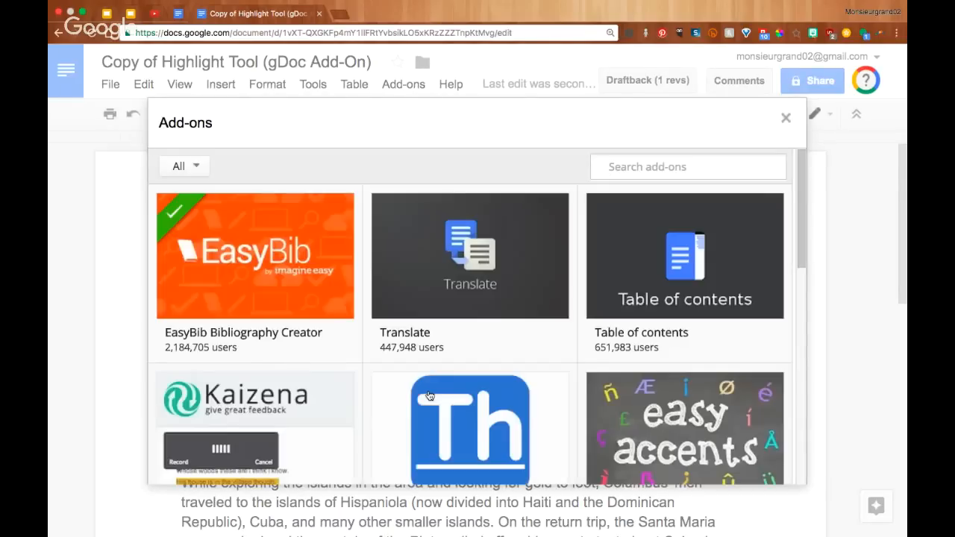
scroll(627, 215, "down", 1)
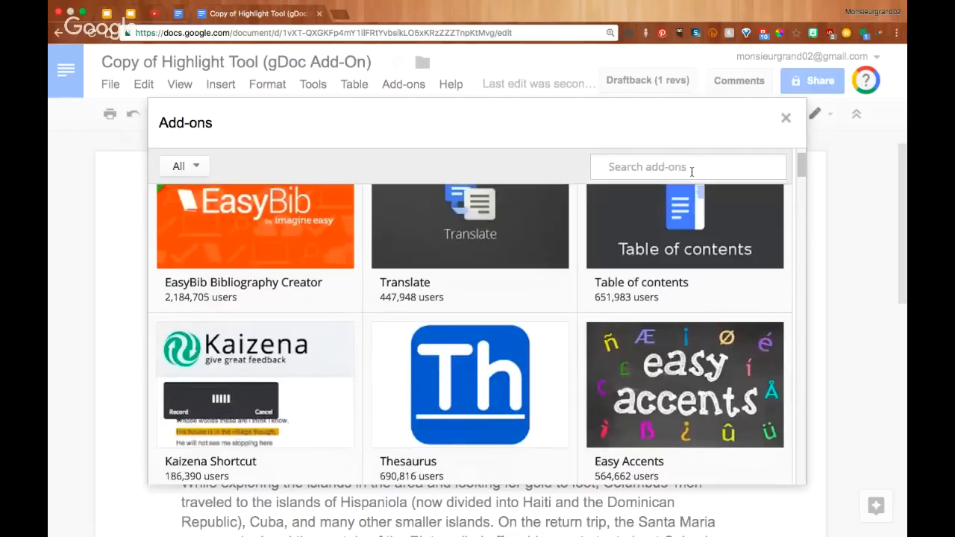
type("High")
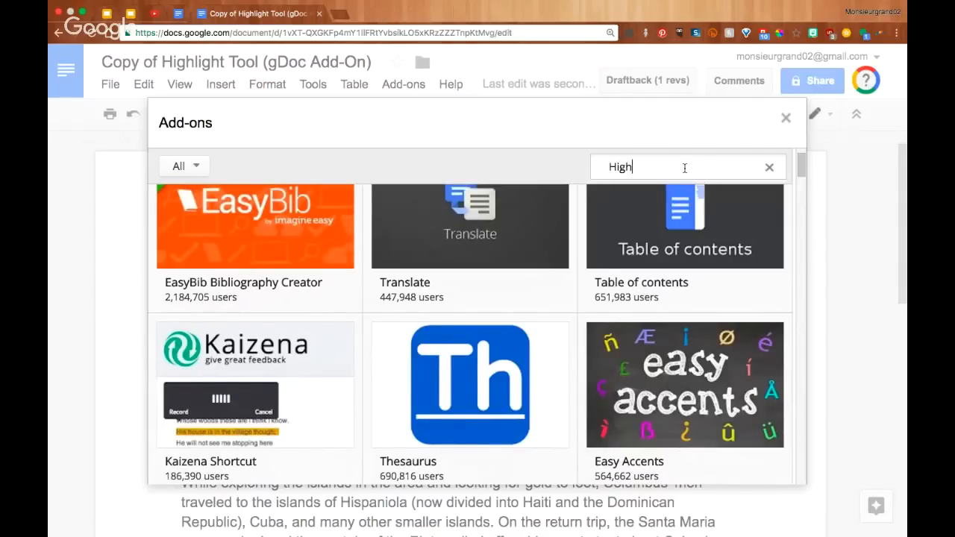
type("light Tool")
key("Return")
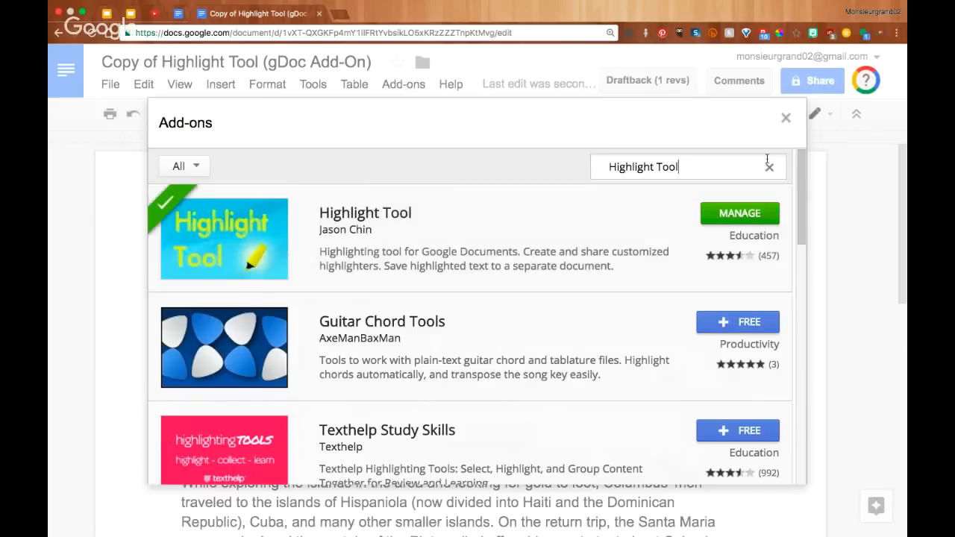
left_click(786, 118)
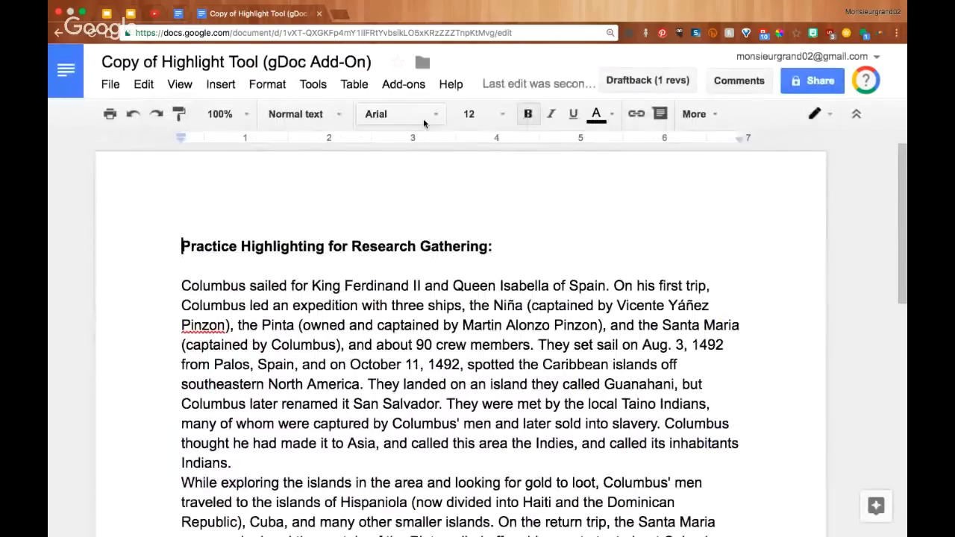
Start the Highlight Tool add-on for this document.
left_click(403, 84)
mouse_move(426, 213)
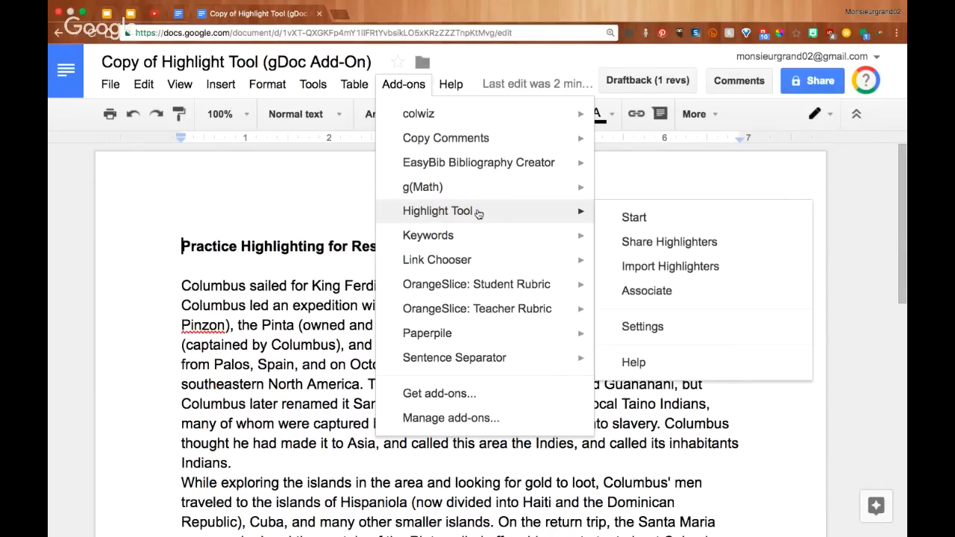
left_click(653, 218)
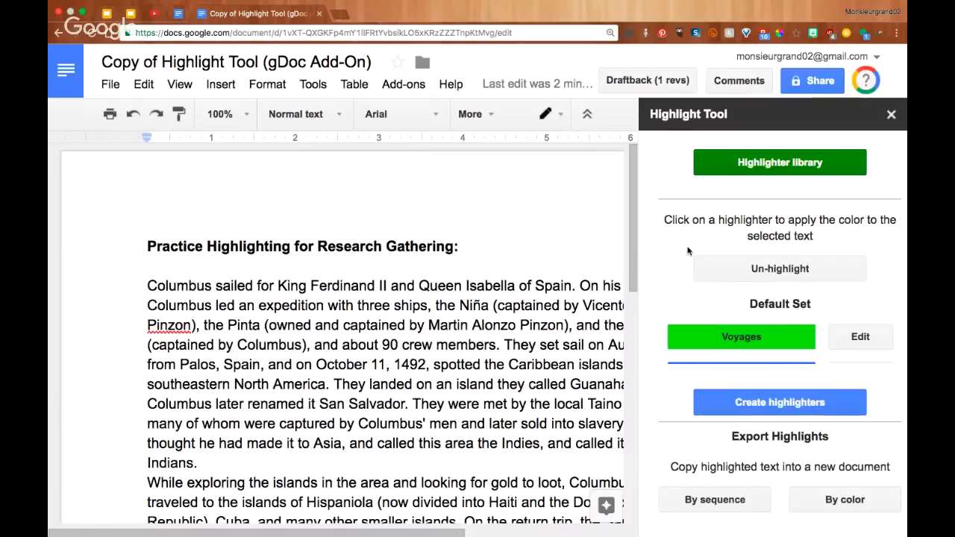
Look through the practice passages in the document and the highlighters in the Default Set.
scroll(489, 317, "right", 2)
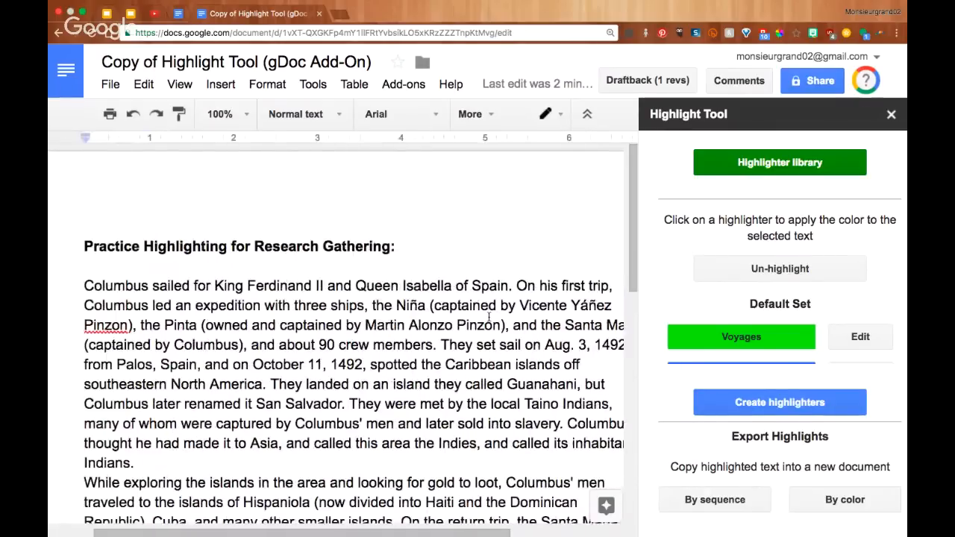
scroll(489, 317, "right", 1)
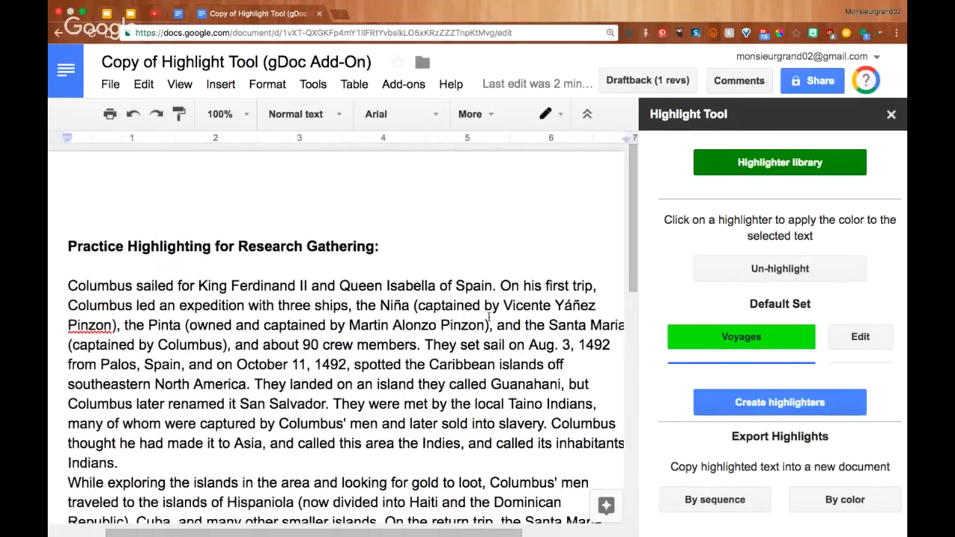
scroll(488, 317, "down", 2)
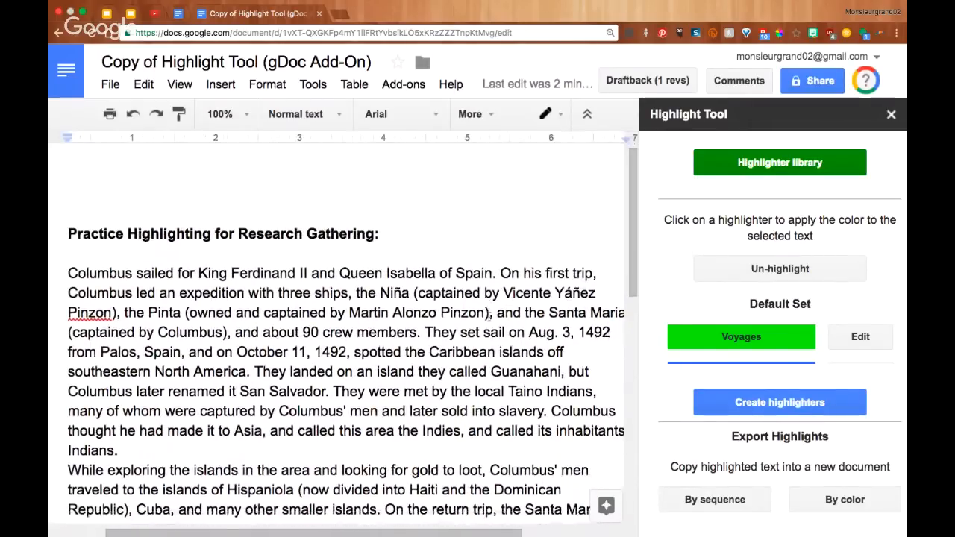
scroll(489, 320, "down", 1)
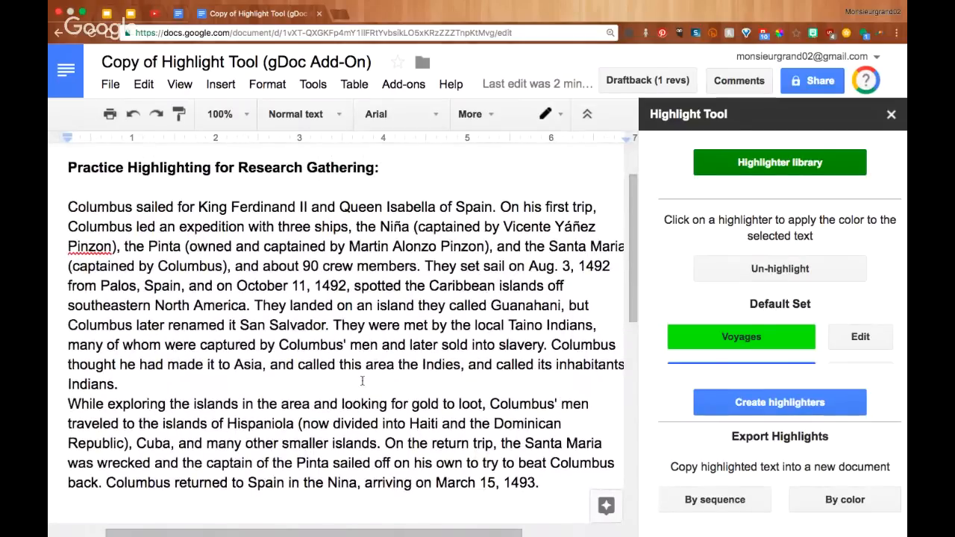
scroll(361, 381, "down", 8)
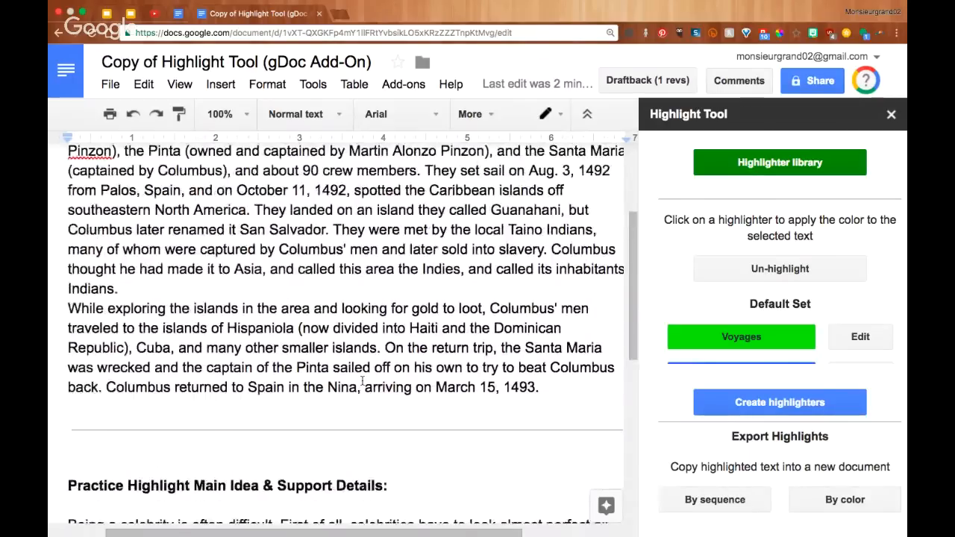
scroll(361, 381, "down", 8)
scroll(362, 381, "up", 12)
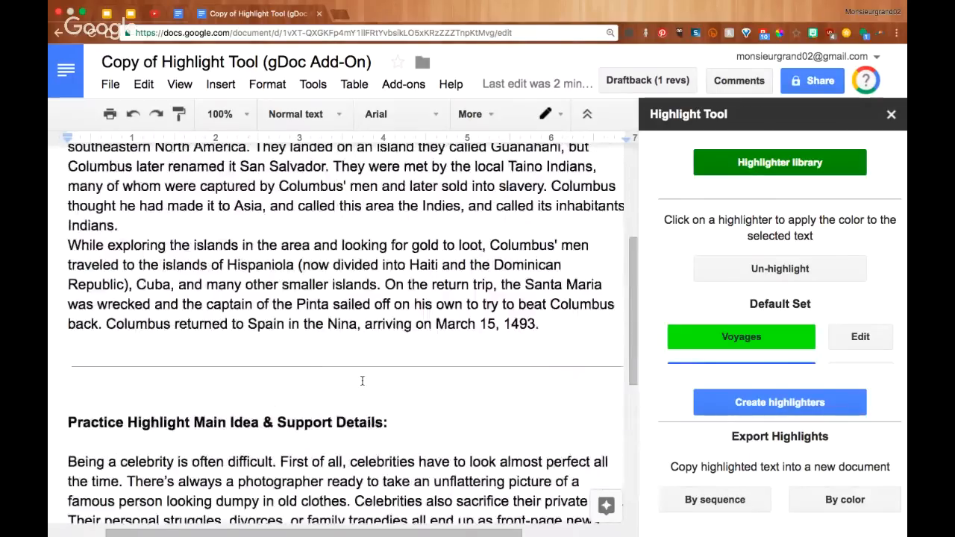
scroll(362, 381, "up", 4)
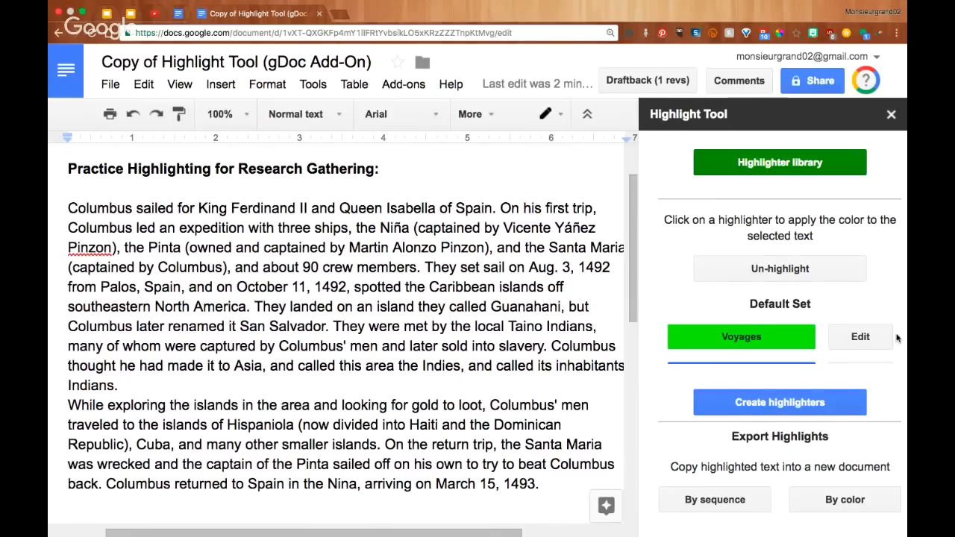
scroll(898, 337, "down", 3)
scroll(898, 337, "up", 3)
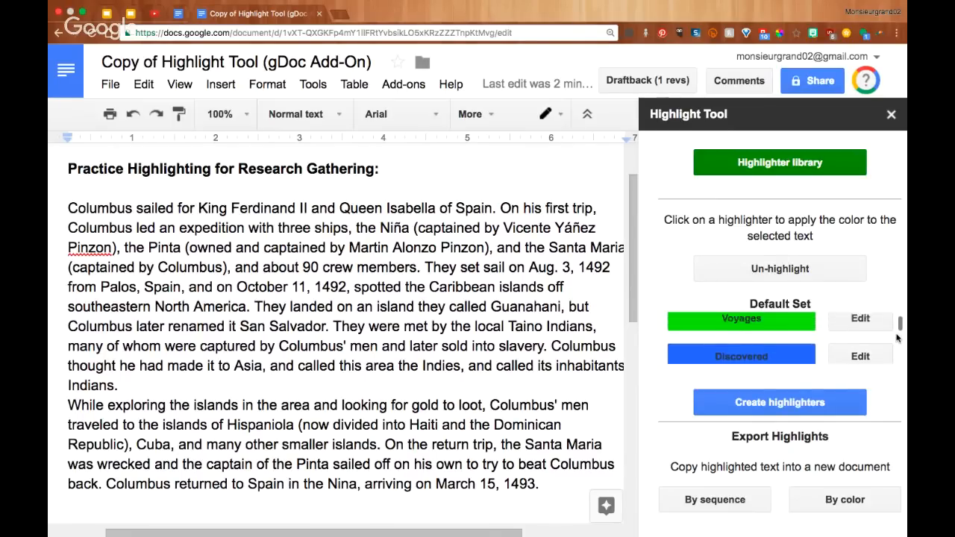
scroll(837, 336, "down", 3)
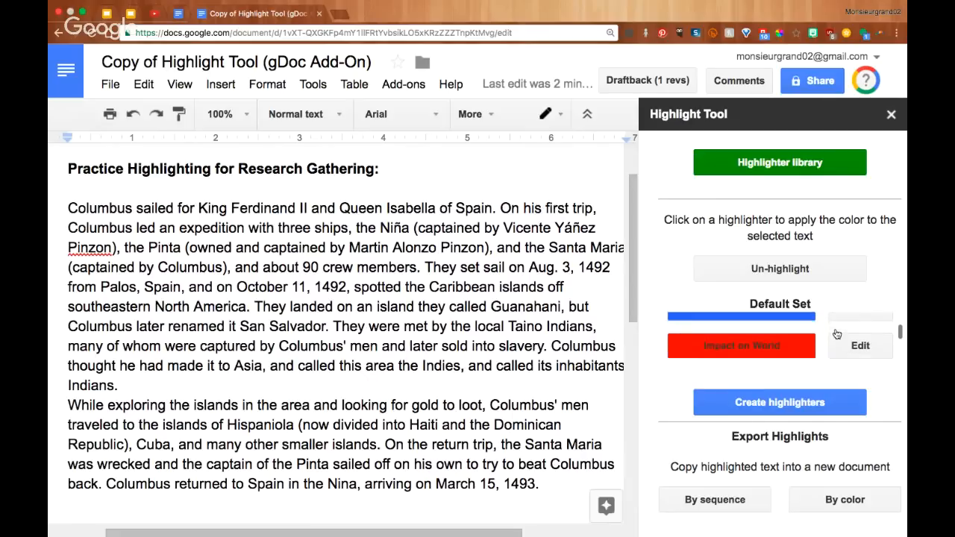
Begin creating highlighters and name the first one, in red, "Early Life".
left_click(758, 409)
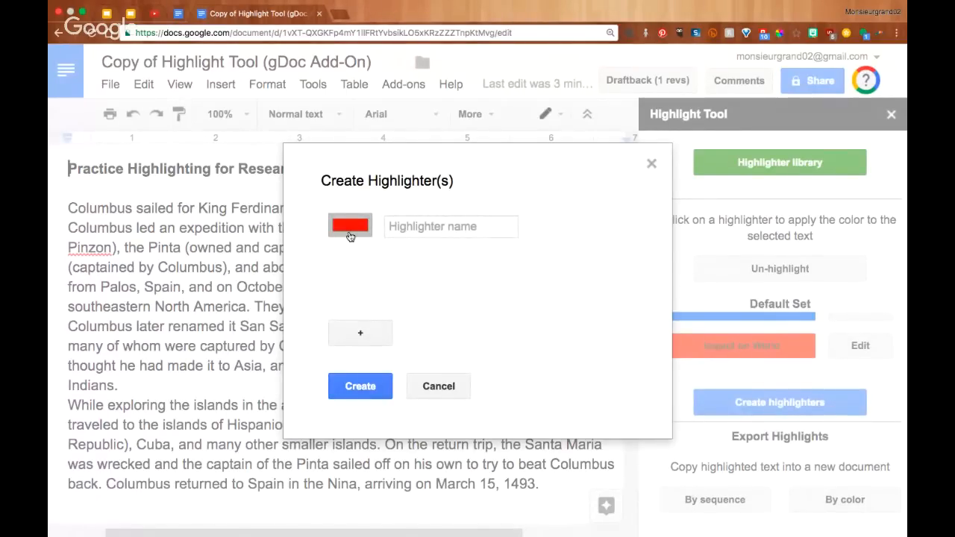
left_click(346, 228)
left_click(431, 226)
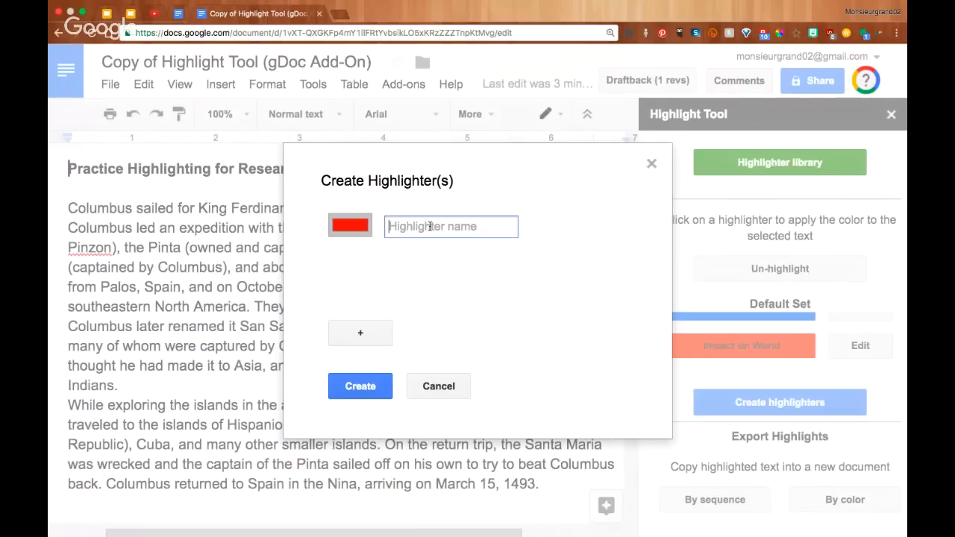
type("Early Life")
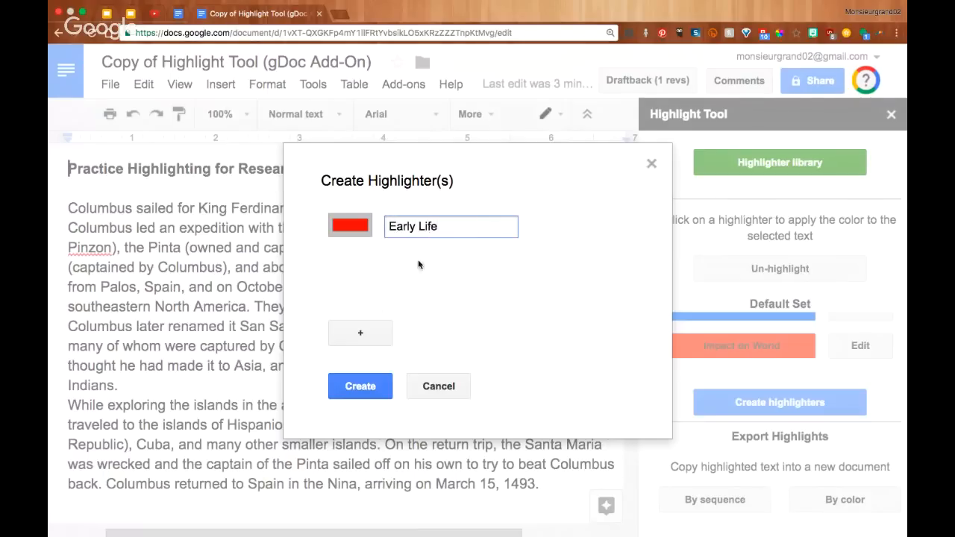
Add a second highlighter in blue-violet named "What they found".
left_click(356, 331)
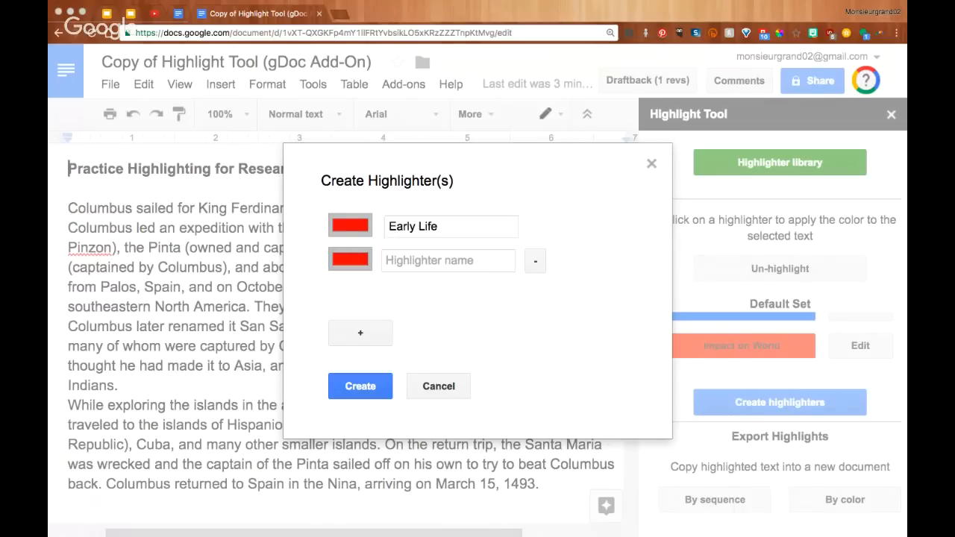
left_click(469, 262)
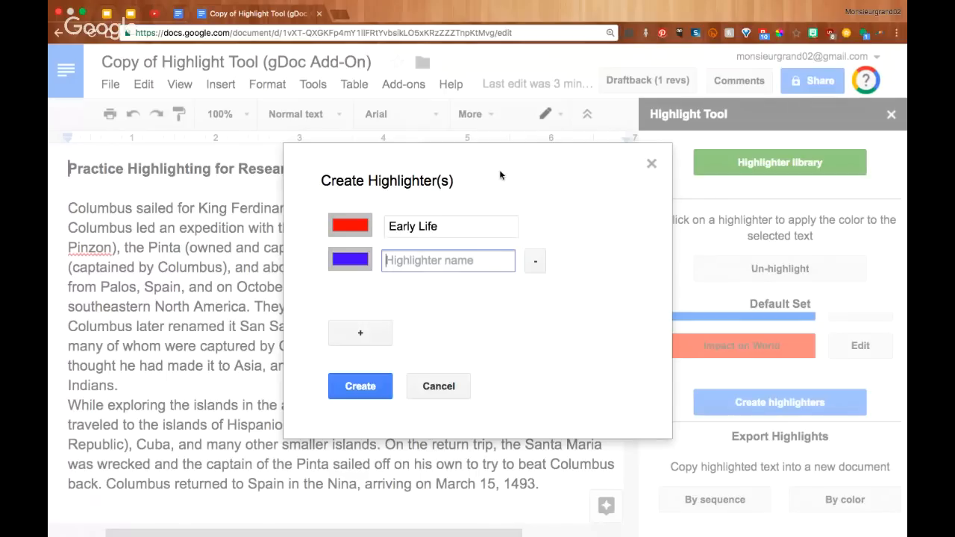
type("T")
key("BackSpace")
type("What they f")
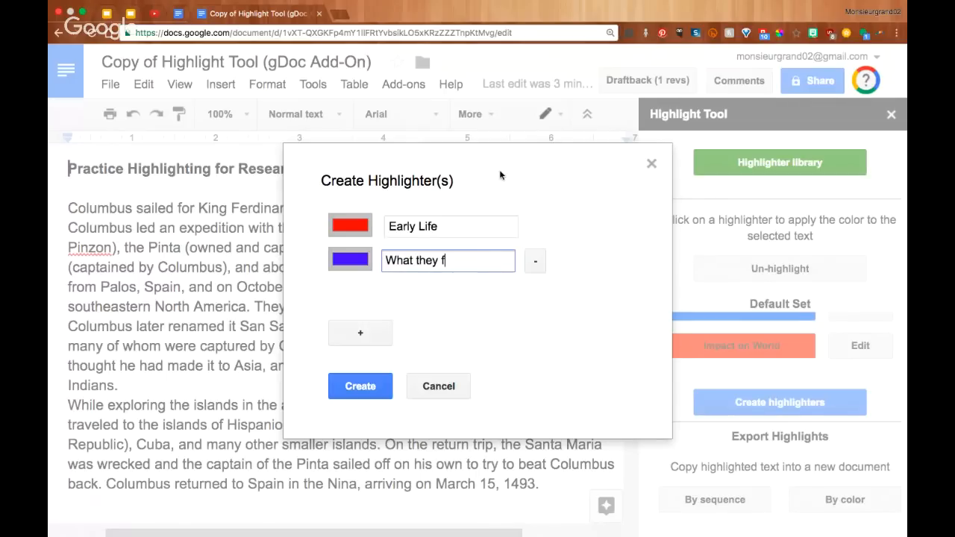
type("ound")
left_click(361, 332)
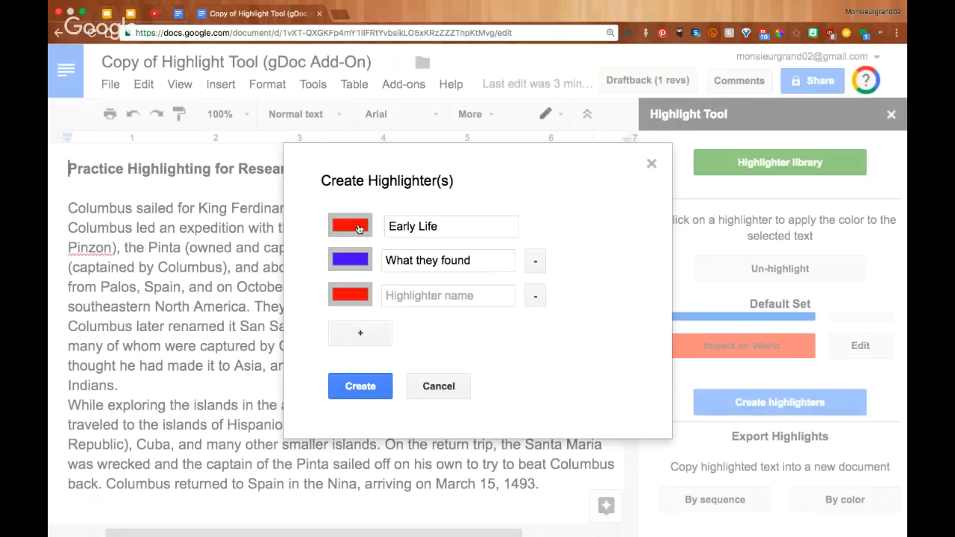
left_click(353, 294)
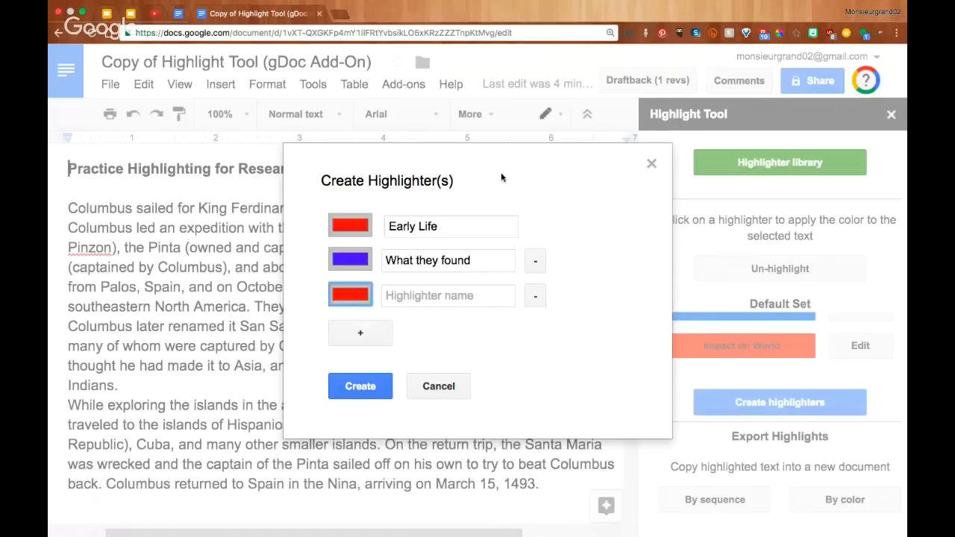
left_click(539, 297)
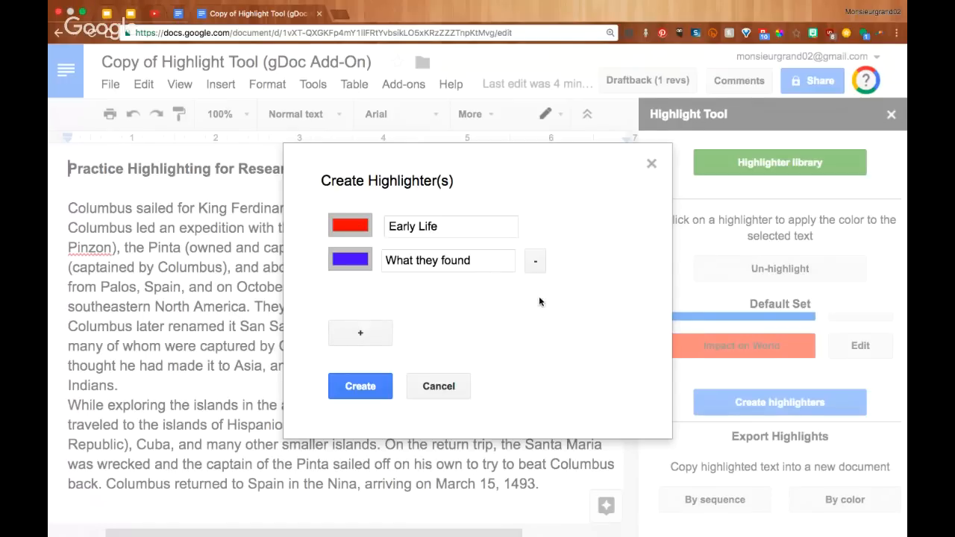
Create the two defined highlighters and check the Default Set list for them.
left_click(353, 387)
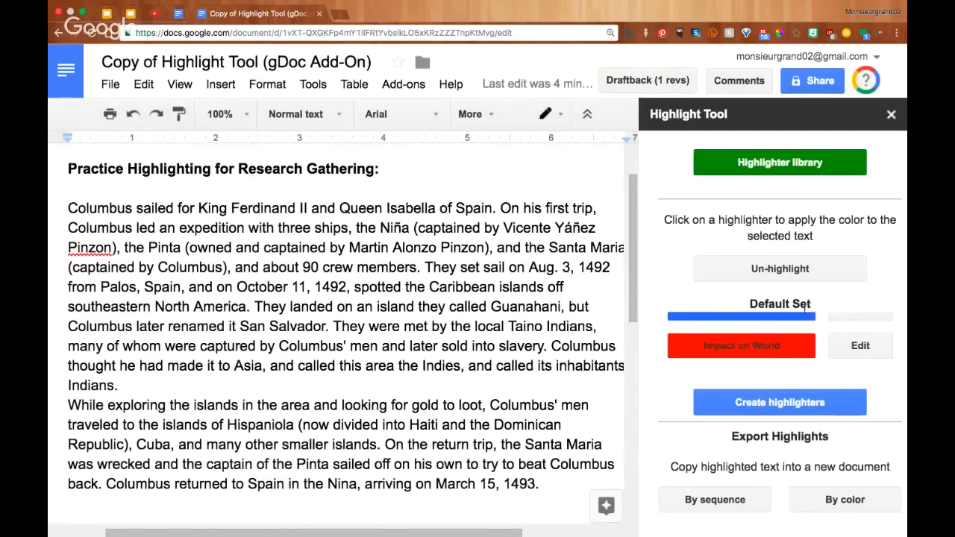
scroll(767, 341, "down", 5)
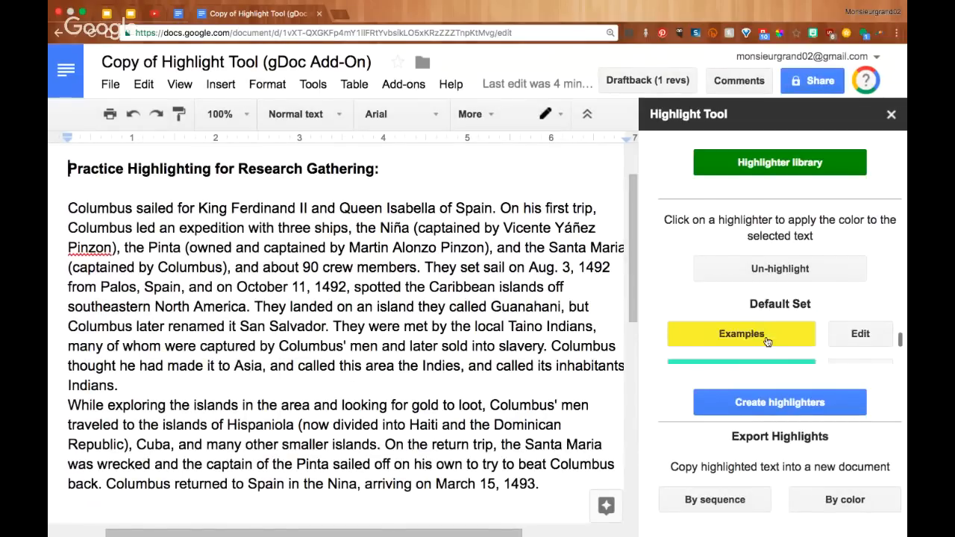
scroll(767, 341, "up", 4)
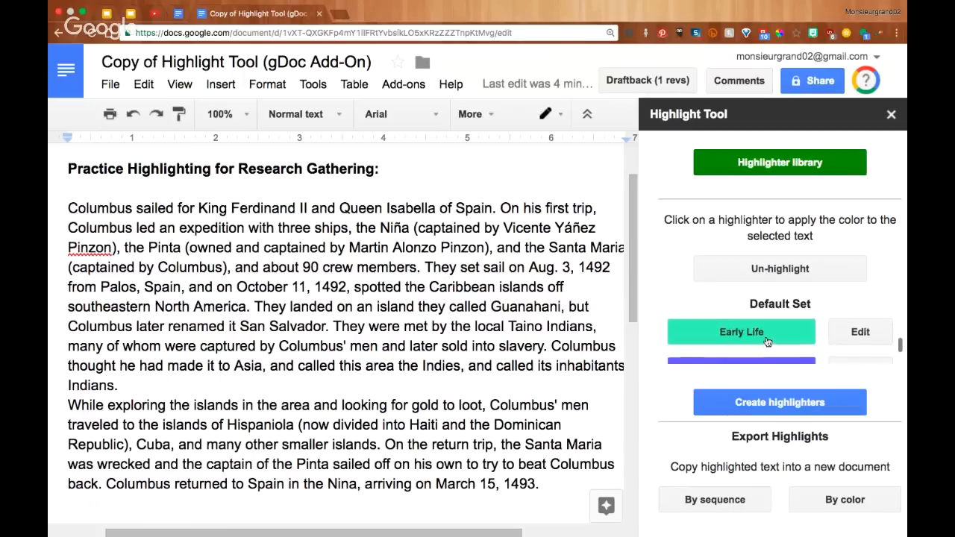
scroll(767, 342, "up", 3)
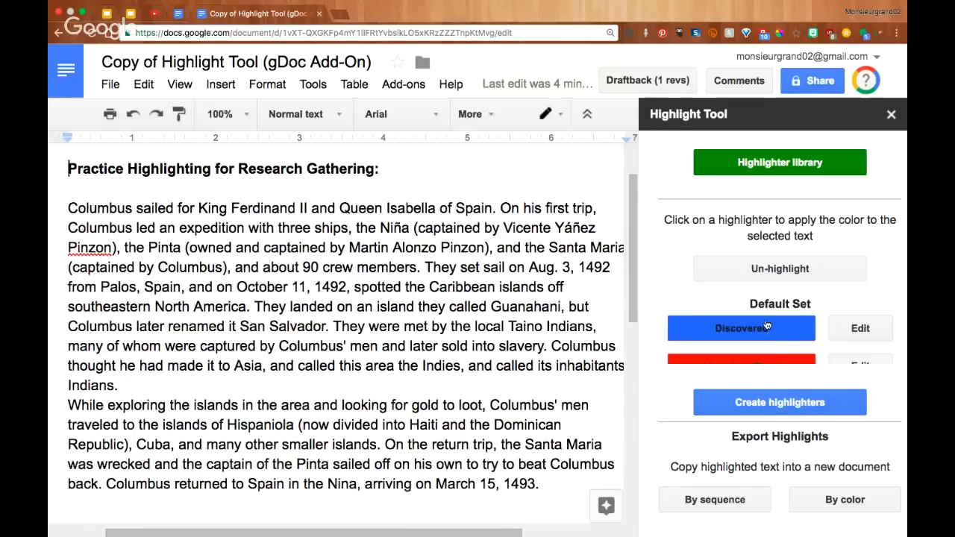
scroll(756, 350, "down", 1)
scroll(757, 353, "down", 3)
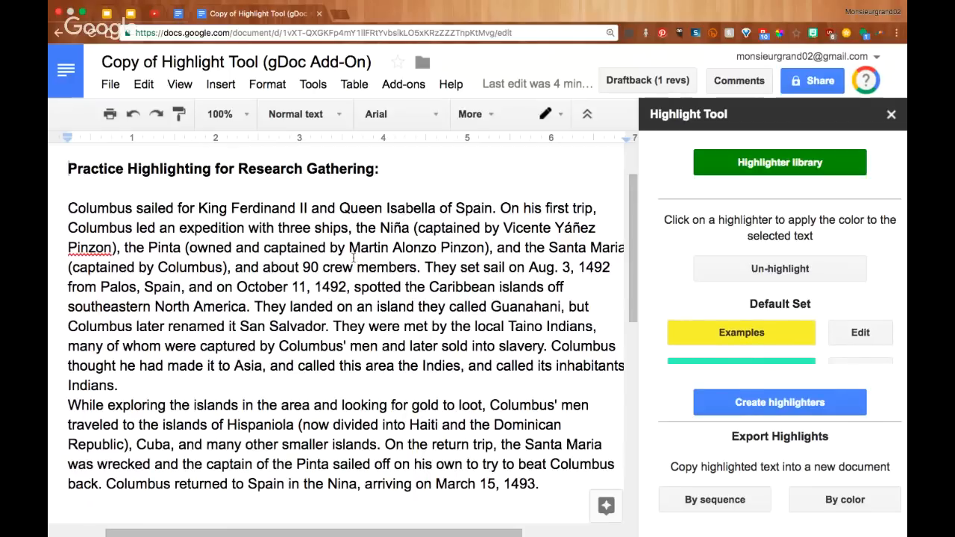
Highlight "Ferdinand II and Queen" in the first sentence with the yellow Examples highlighter.
left_click_drag(231, 209, 379, 209)
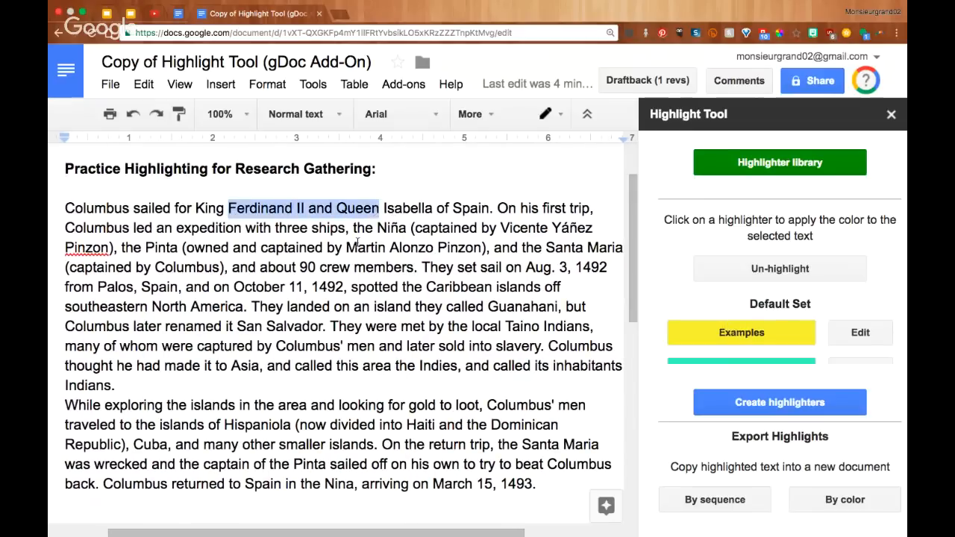
scroll(830, 342, "up", 1)
scroll(830, 342, "down", 1)
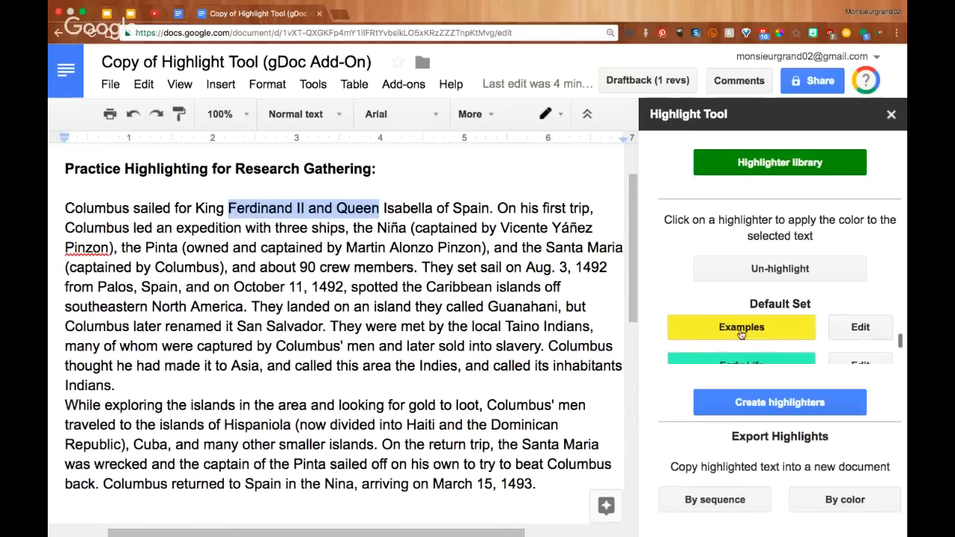
left_click(741, 332)
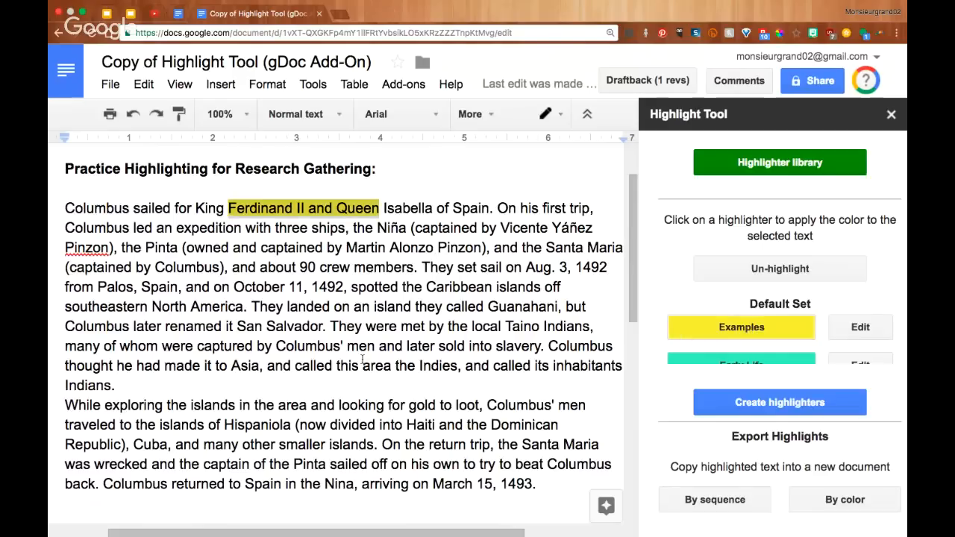
Highlight "potted the Ca" and "ured by Columb" in the first paragraph with the yellow Examples highlighter.
left_click_drag(347, 286, 482, 269)
left_click(359, 287)
left_click_drag(352, 287, 445, 288)
left_click(671, 326)
left_click_drag(224, 346, 341, 346)
left_click(691, 333)
scroll(778, 359, "down", 1)
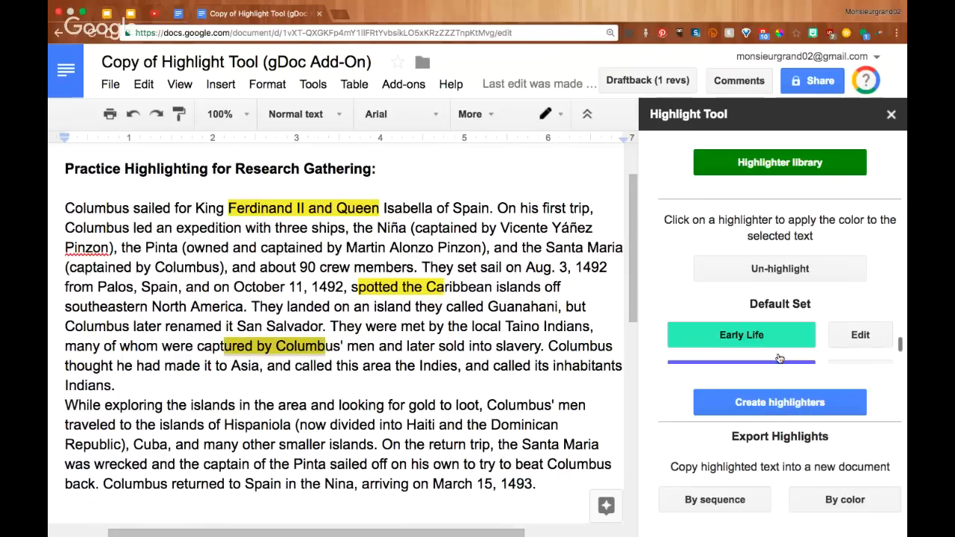
Highlight "(owned and capta" and "North America" in the first paragraph with the turquoise Early Life highlighter.
left_click_drag(180, 247, 299, 247)
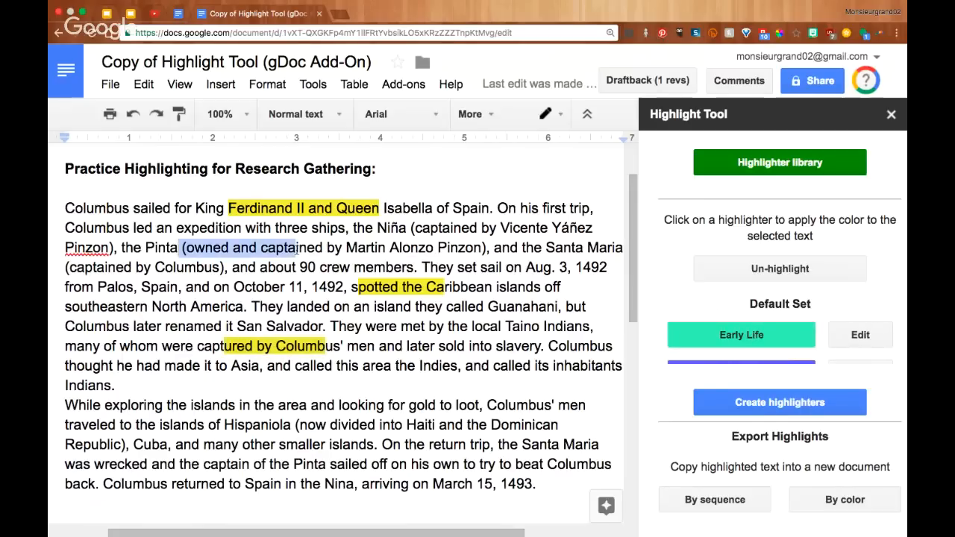
left_click(741, 335)
left_click_drag(123, 307, 281, 293)
left_click(282, 294)
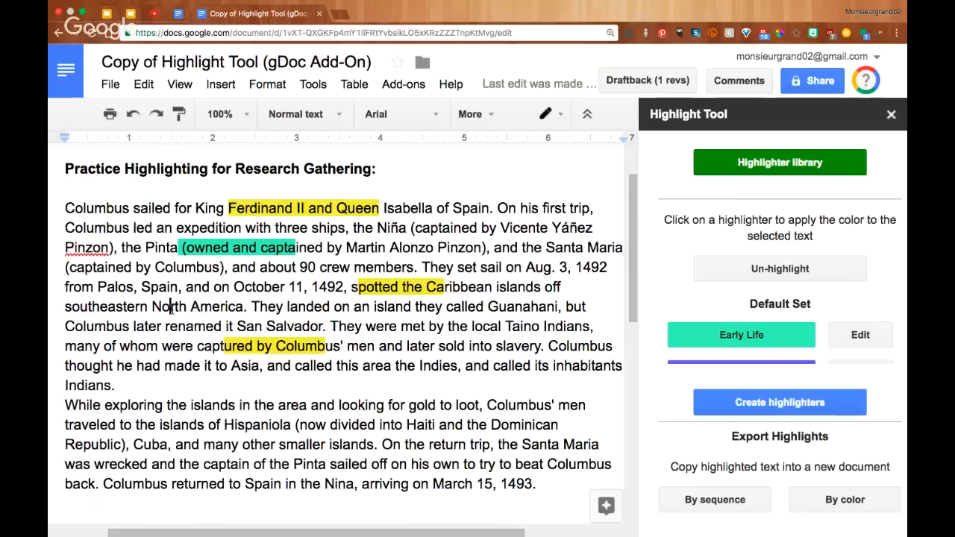
left_click_drag(152, 308, 245, 308)
left_click(723, 335)
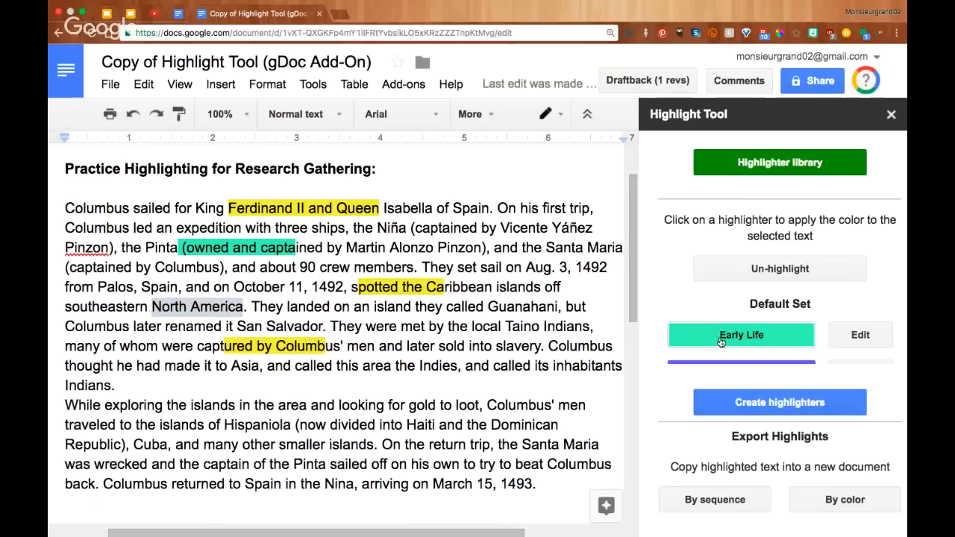
Highlight "ing for gold" and "and the Santa M" with the red Early Life highlighter.
scroll(418, 369, "down", 1)
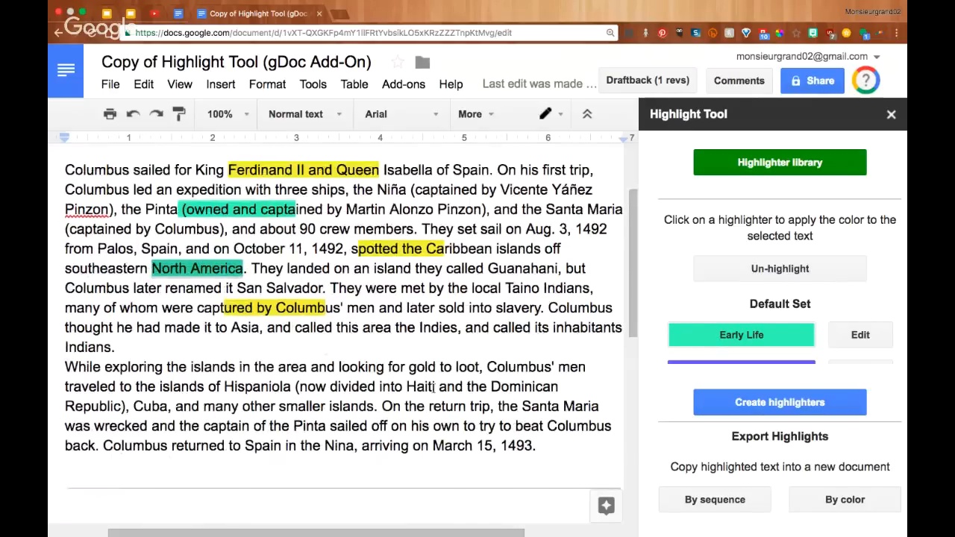
scroll(738, 335, "down", 1)
left_click_drag(365, 367, 438, 374)
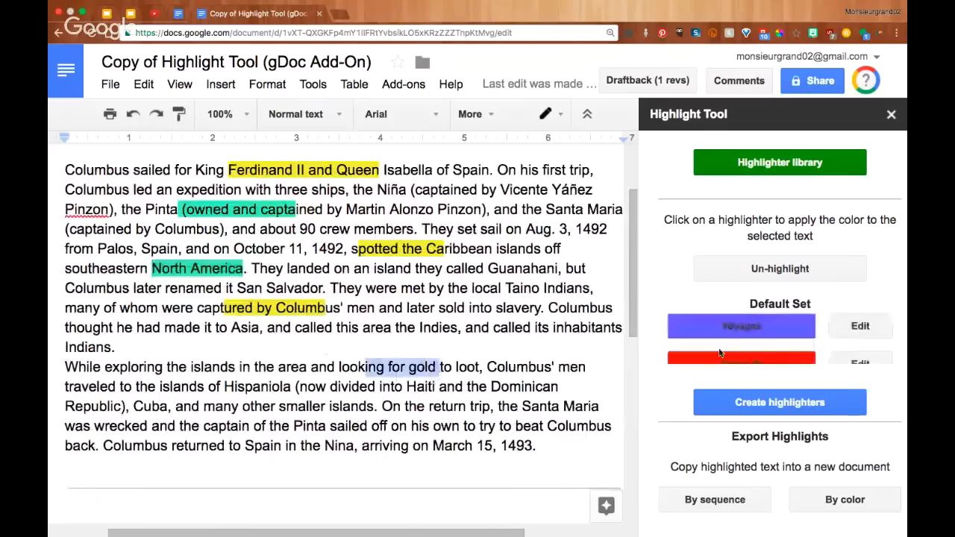
left_click(735, 362)
mouse_move(479, 210)
left_mouse_down()
mouse_move(534, 210)
mouse_move(554, 229)
left_mouse_up()
left_click(532, 252)
left_click_drag(493, 210, 599, 211)
left_click(723, 361)
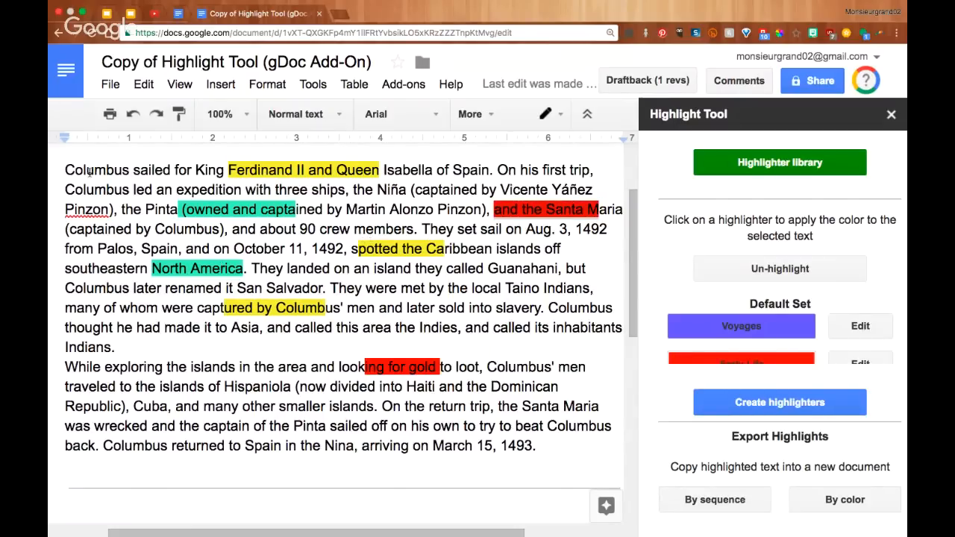
Highlight "mbus led an ex" with the red Early Life highlighter and "into slavery." with the blue-violet Voyages highlighter.
left_click_drag(94, 189, 193, 191)
left_click(757, 362)
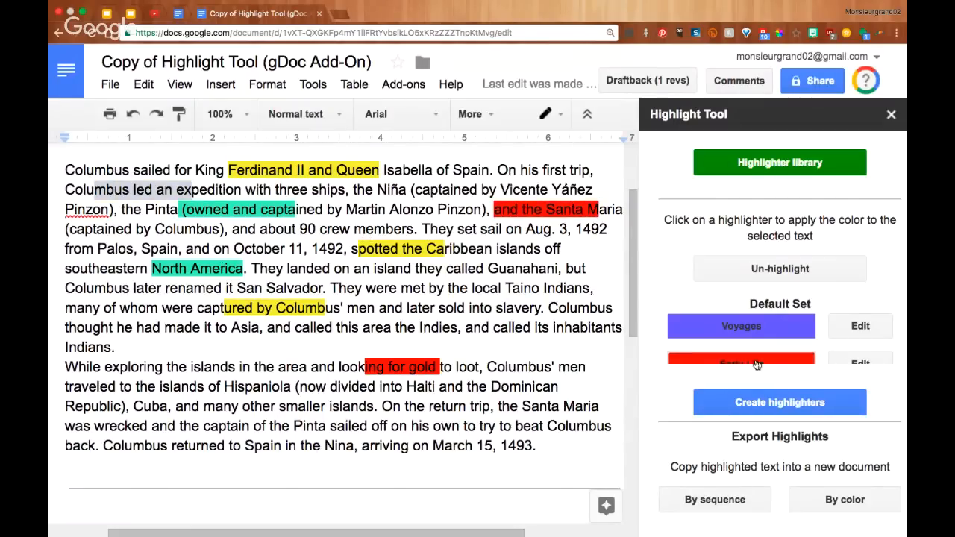
left_click_drag(468, 311, 549, 312)
left_click(746, 328)
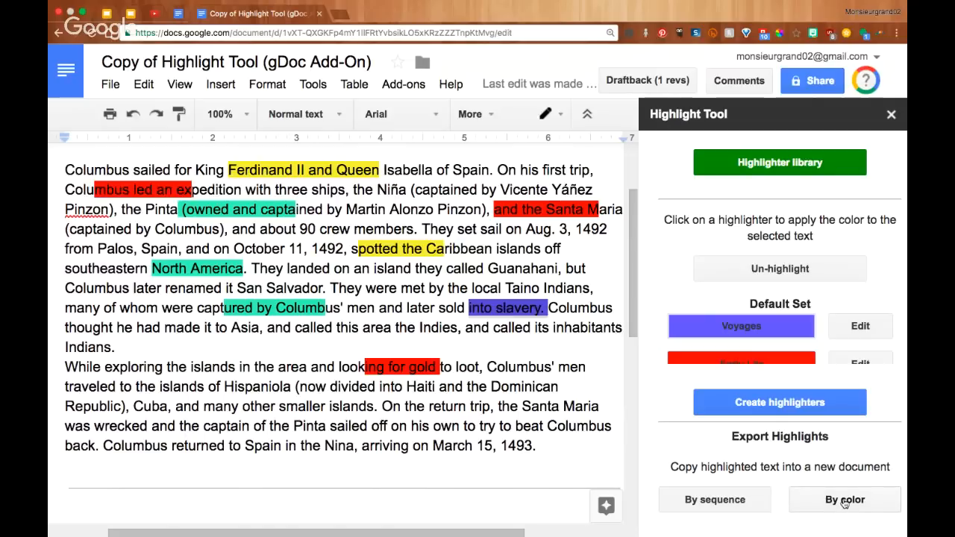
Export the highlights by color into this same document and reload the document.
left_click(845, 500)
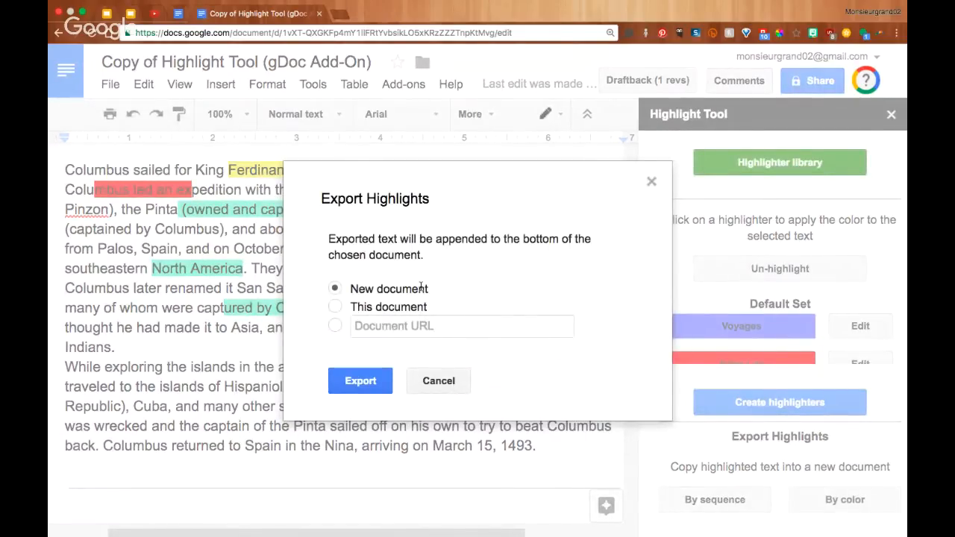
left_click(335, 307)
left_click(380, 386)
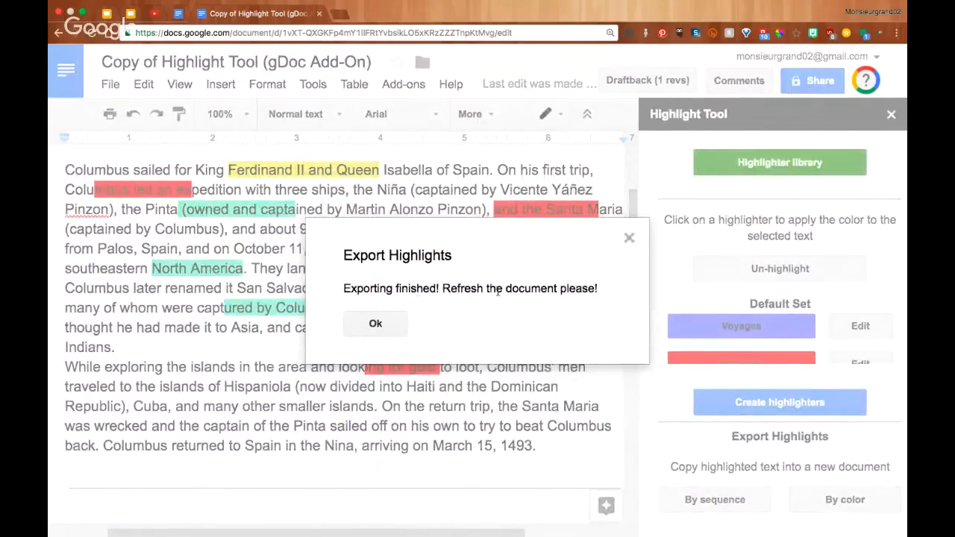
left_click(369, 322)
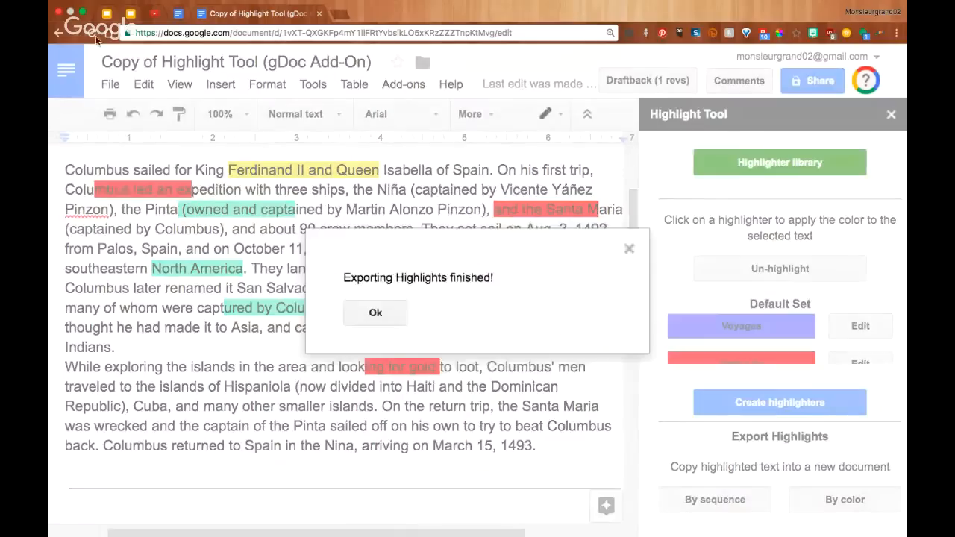
left_click(372, 313)
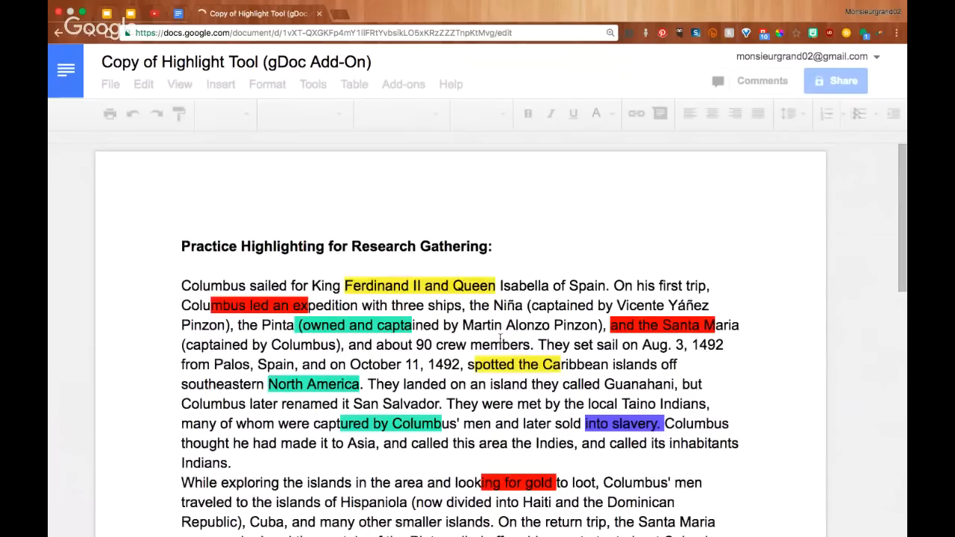
Examine the Labeling Key and the exported table of highlights grouped by color at the end of the document.
scroll(500, 340, "down", 2)
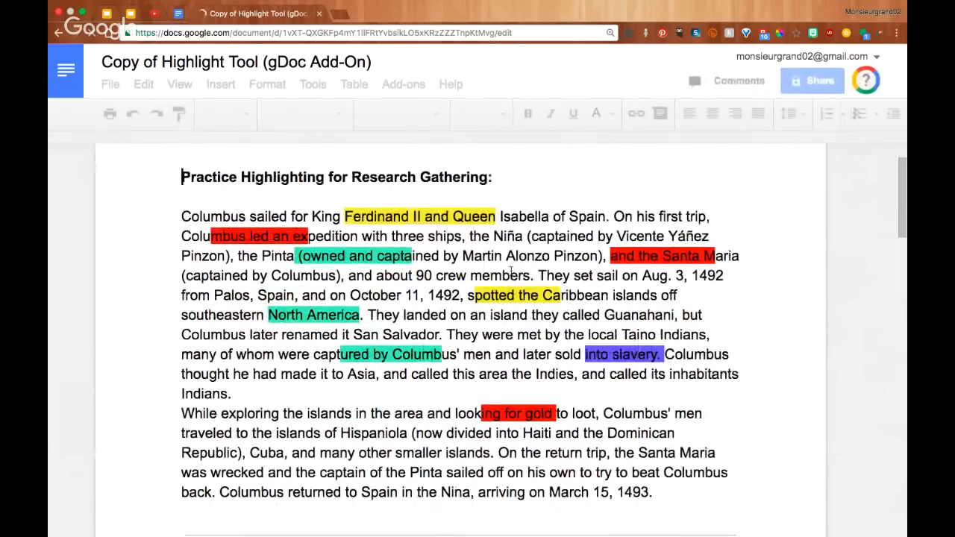
scroll(511, 271, "down", 5)
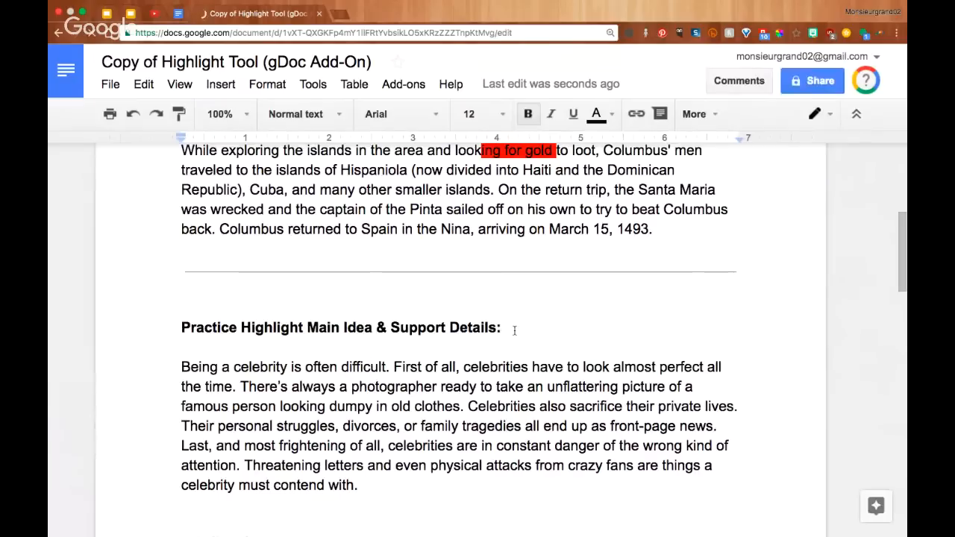
scroll(514, 330, "down", 3)
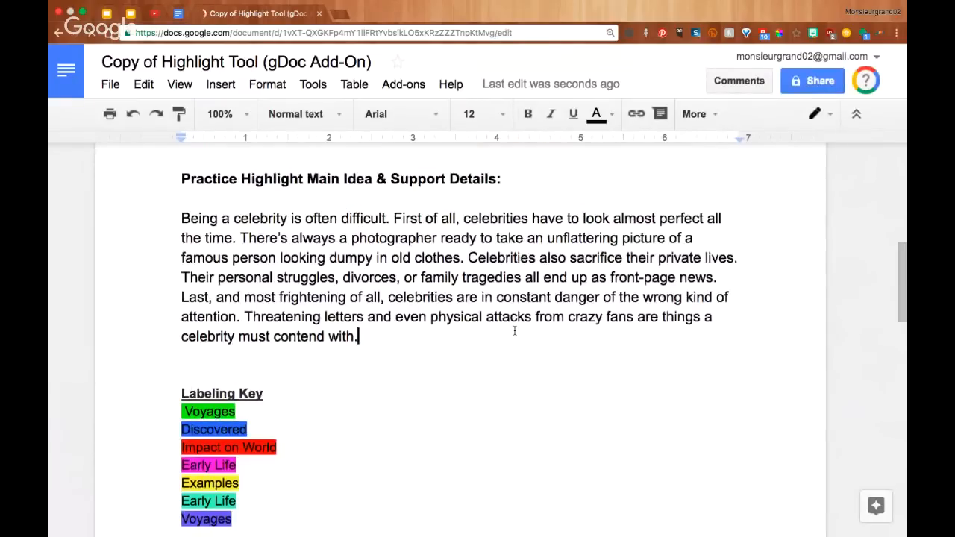
scroll(514, 330, "down", 4)
scroll(514, 331, "up", 3)
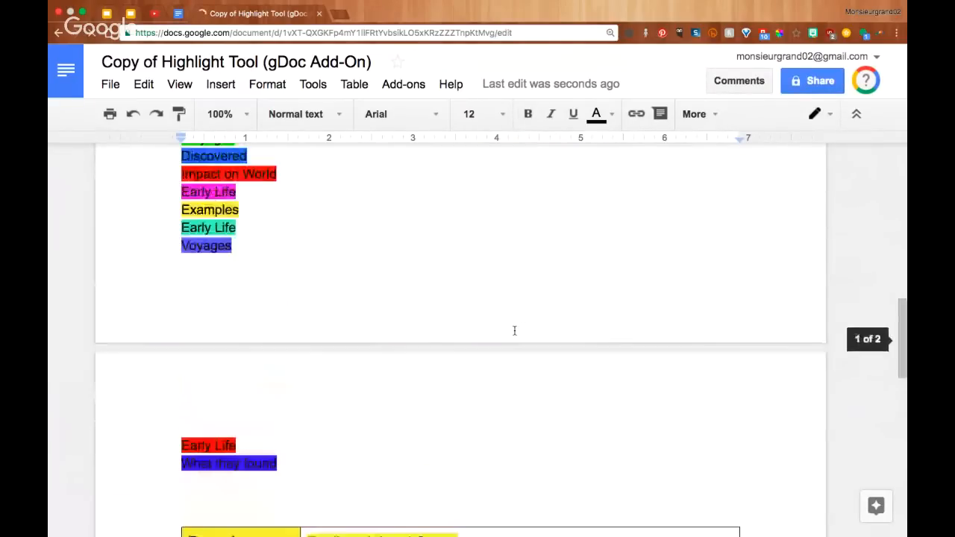
scroll(514, 330, "up", 1)
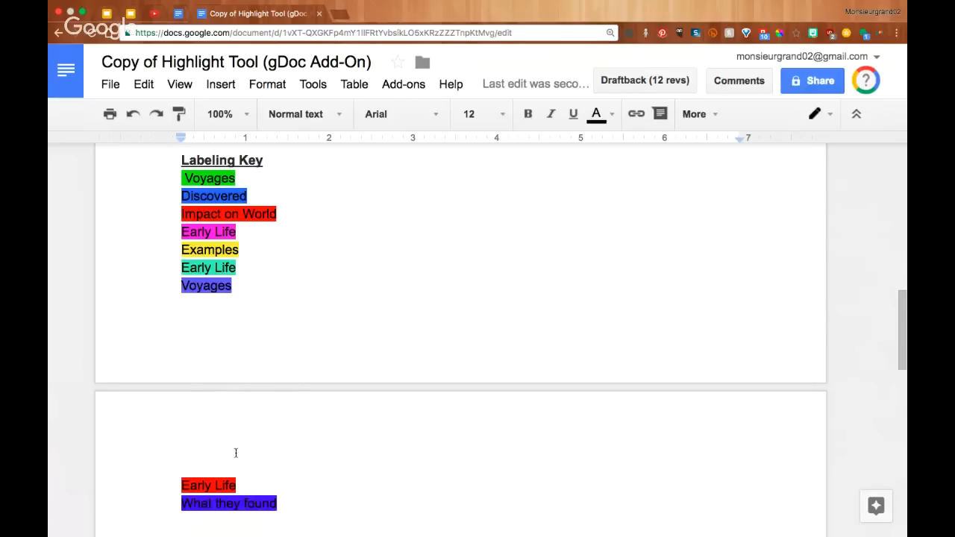
scroll(438, 385, "down", 10)
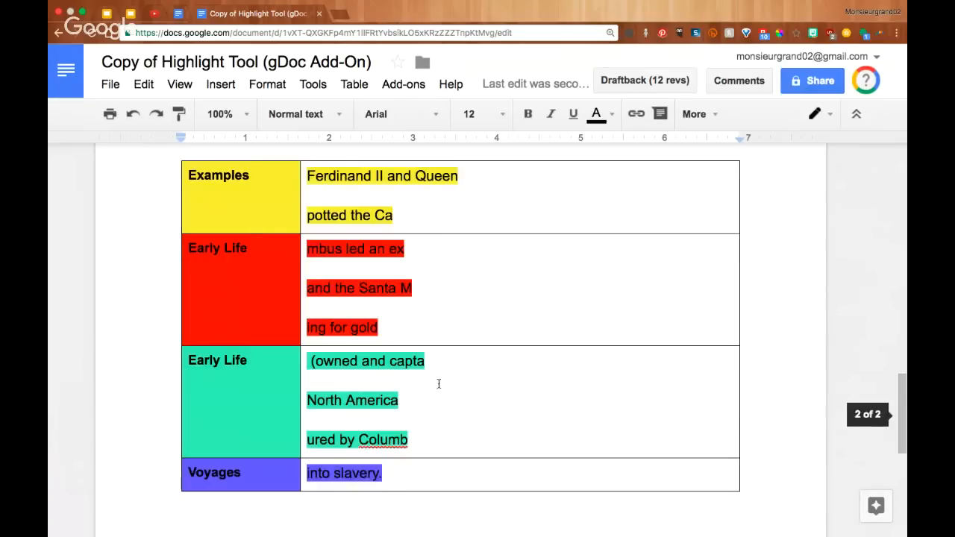
scroll(438, 383, "down", 1)
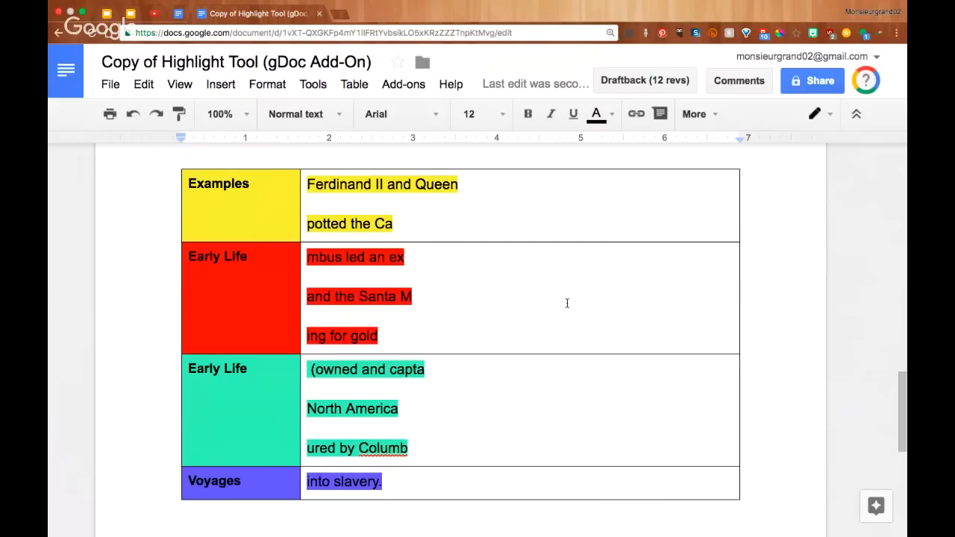
scroll(567, 302, "down", 1)
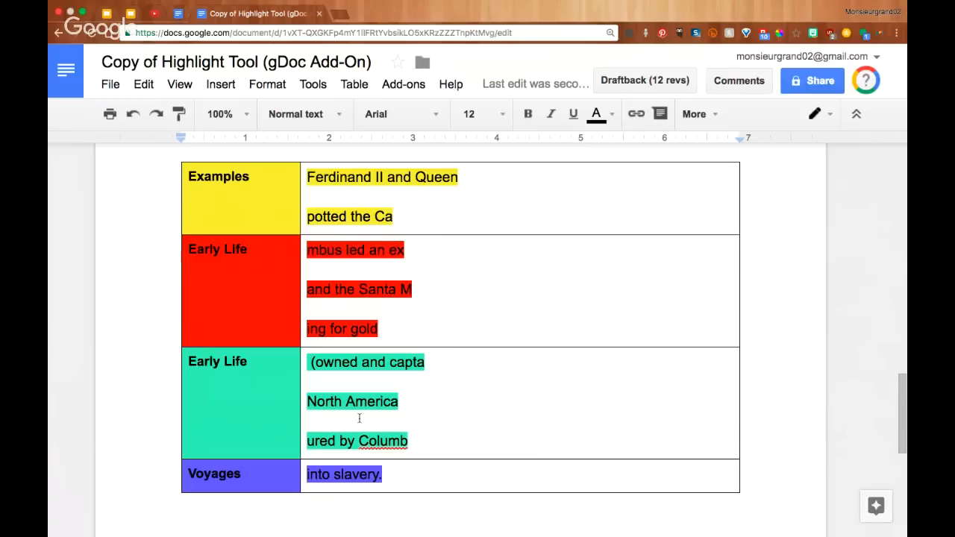
scroll(239, 343, "up", 1)
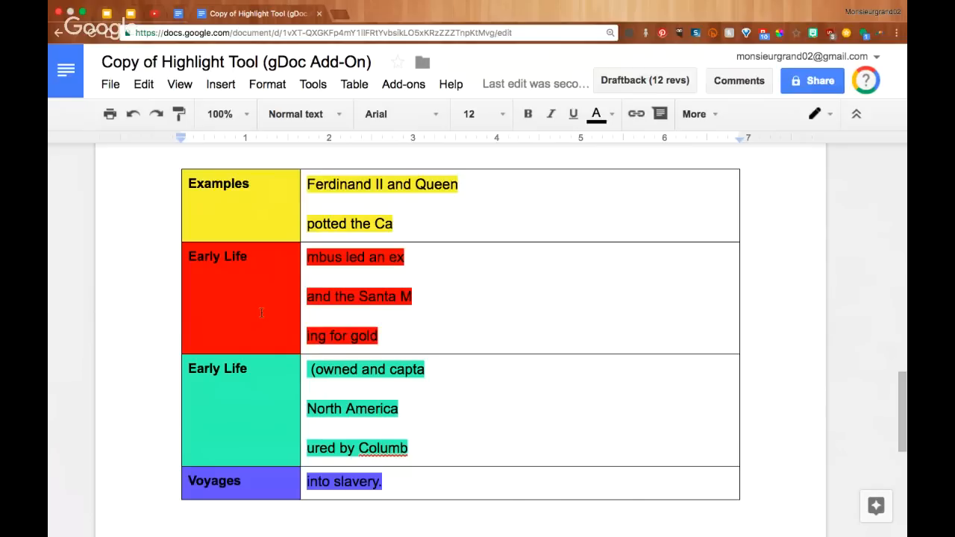
Share the highlighters from the Highlight Tool add-on and open the linked document they were saved in.
left_click(391, 88)
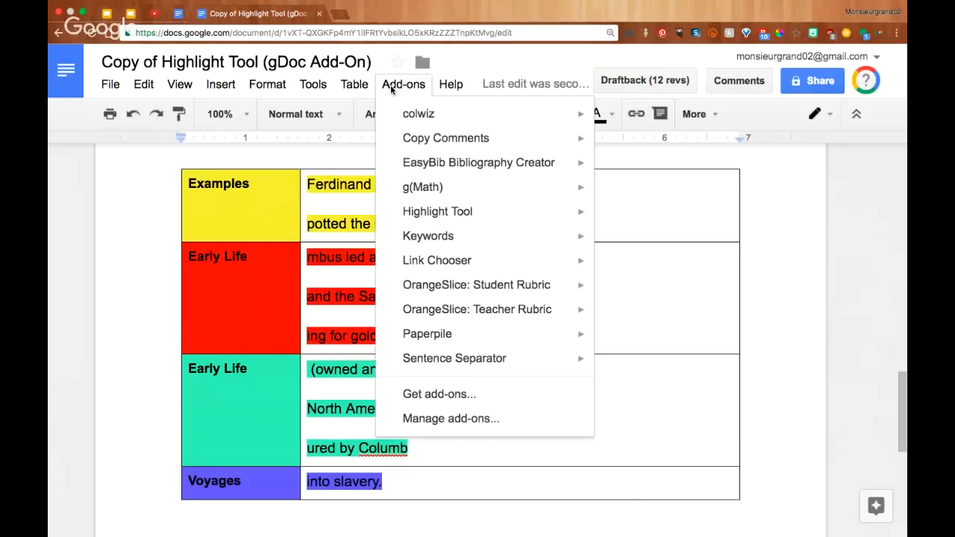
mouse_move(494, 210)
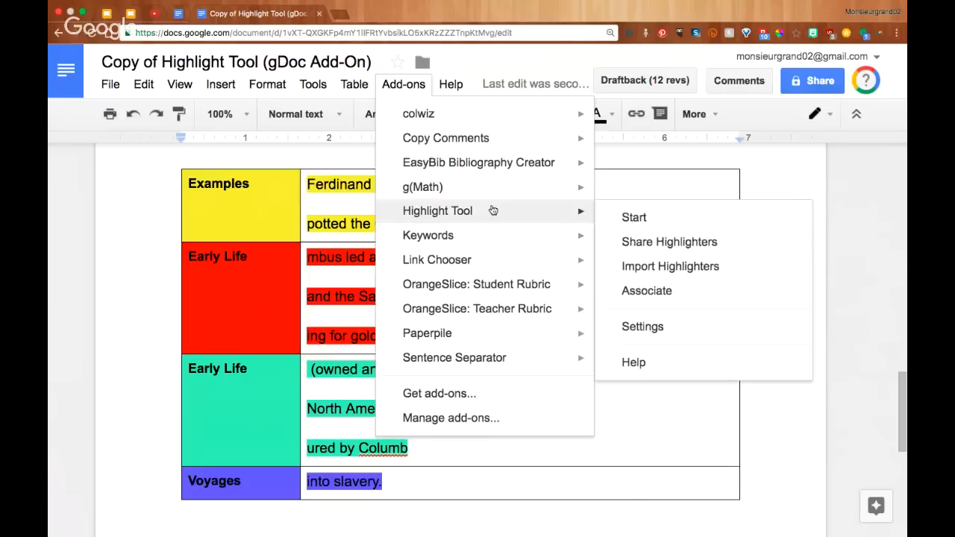
left_click(660, 242)
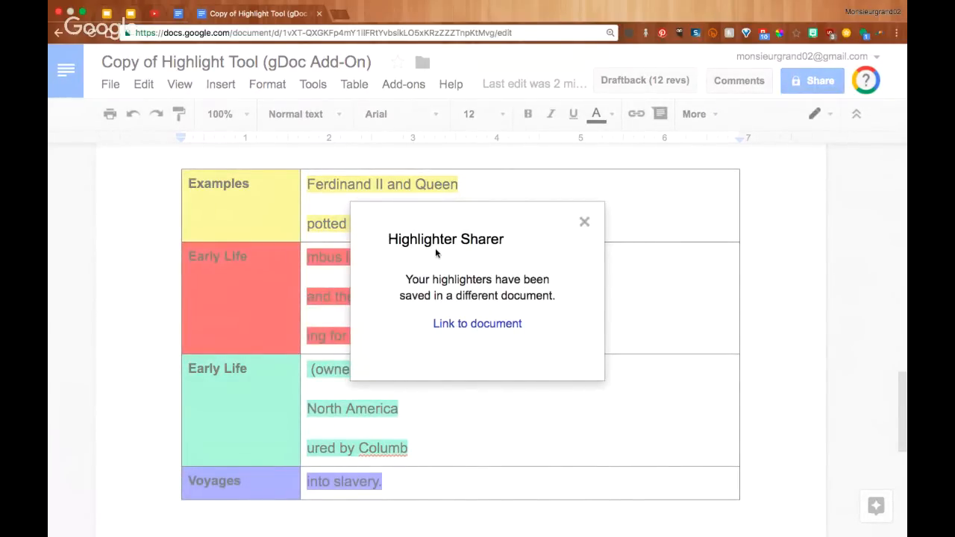
left_click(473, 325)
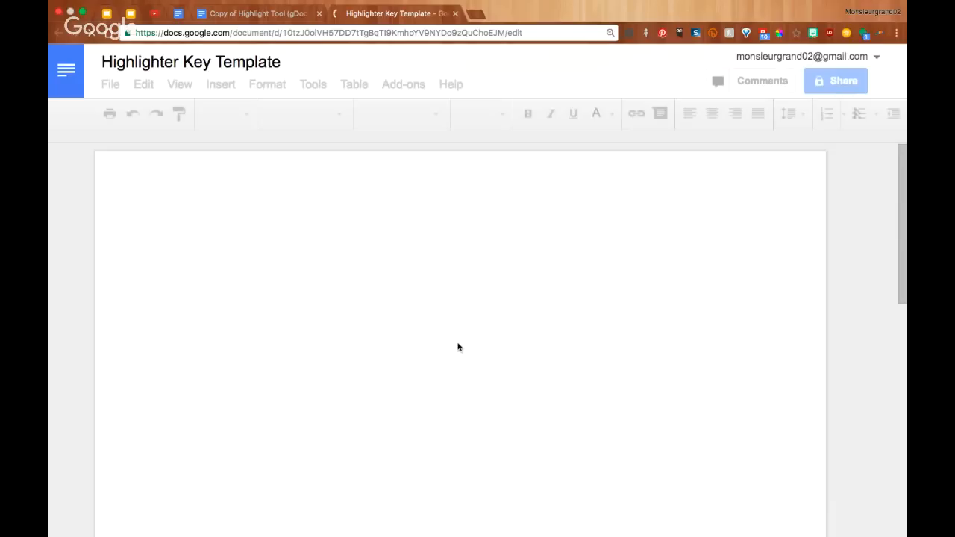
Read the Default Set values and instructions in Highlighter Key Template, marking the phrase "Share this document with other users".
scroll(458, 344, "down", 3)
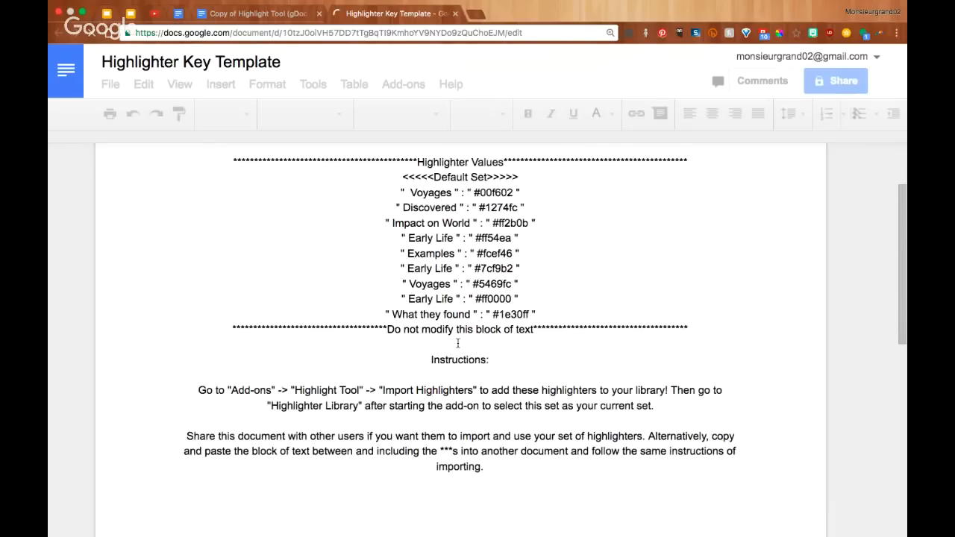
scroll(458, 343, "up", 1)
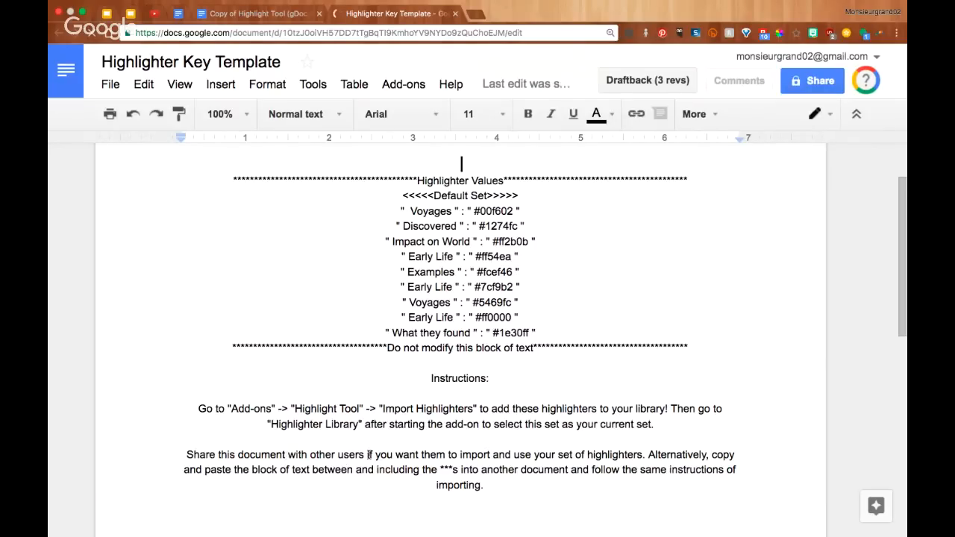
left_click_drag(186, 454, 364, 454)
scroll(497, 393, "down", 3)
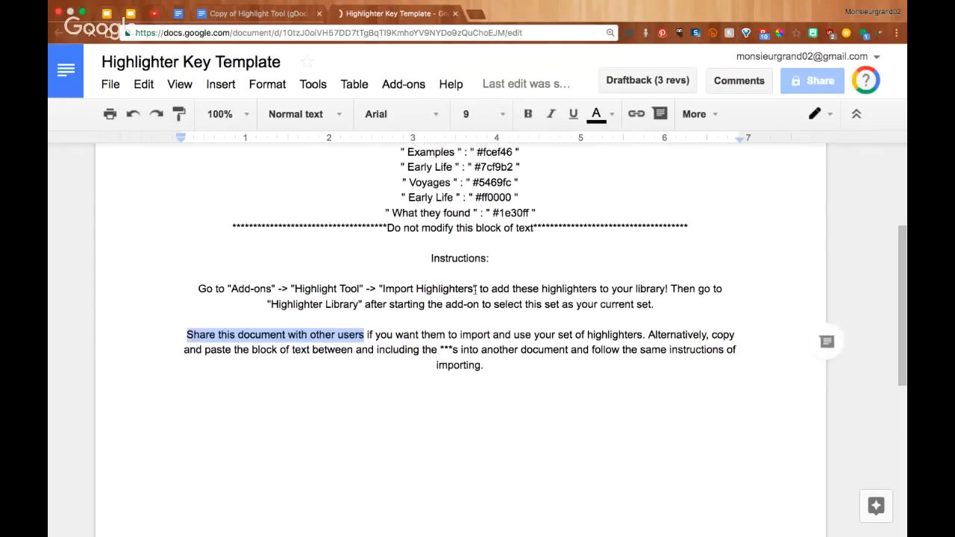
scroll(475, 289, "up", 1)
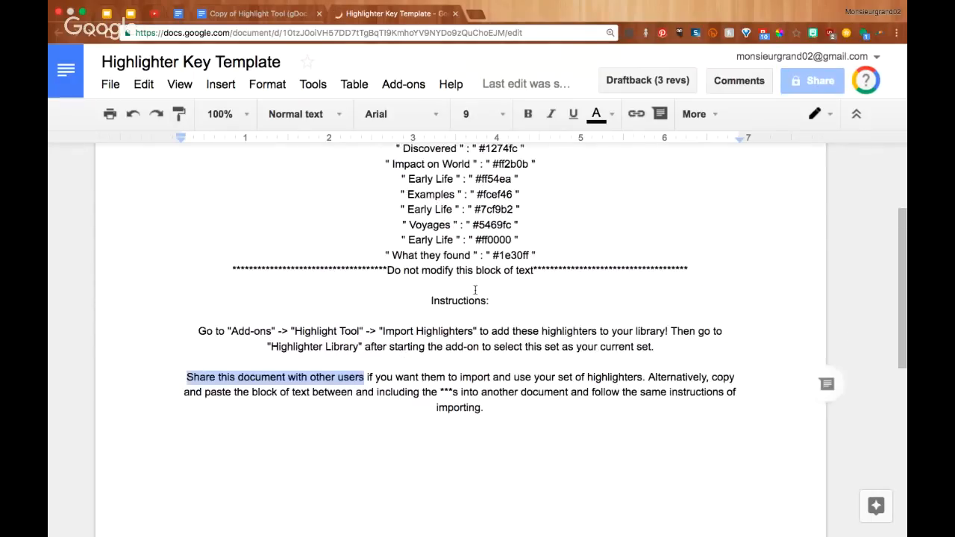
Close the Highlighter Sharer message in the original document and find the Highlight Tool's Import Highlighters command.
left_click(251, 15)
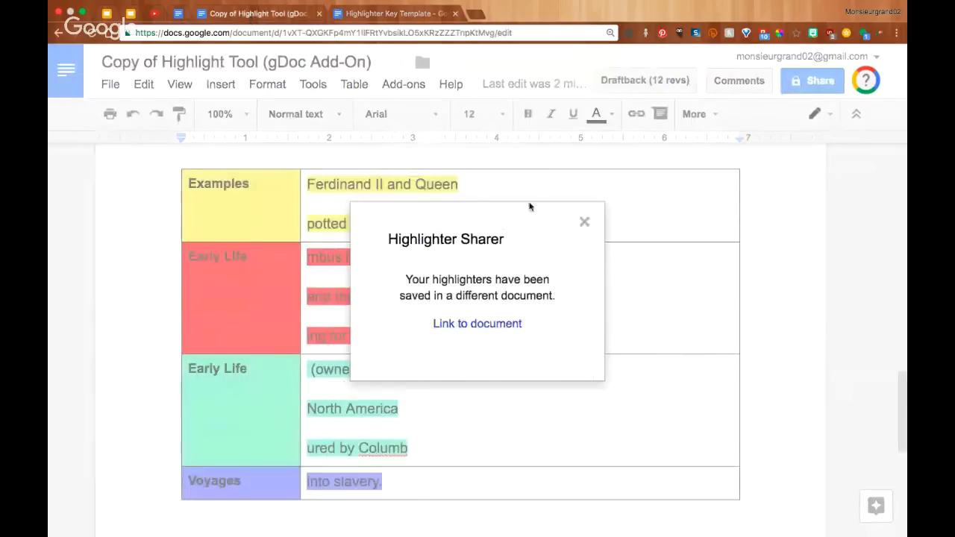
left_click(584, 222)
left_click(403, 84)
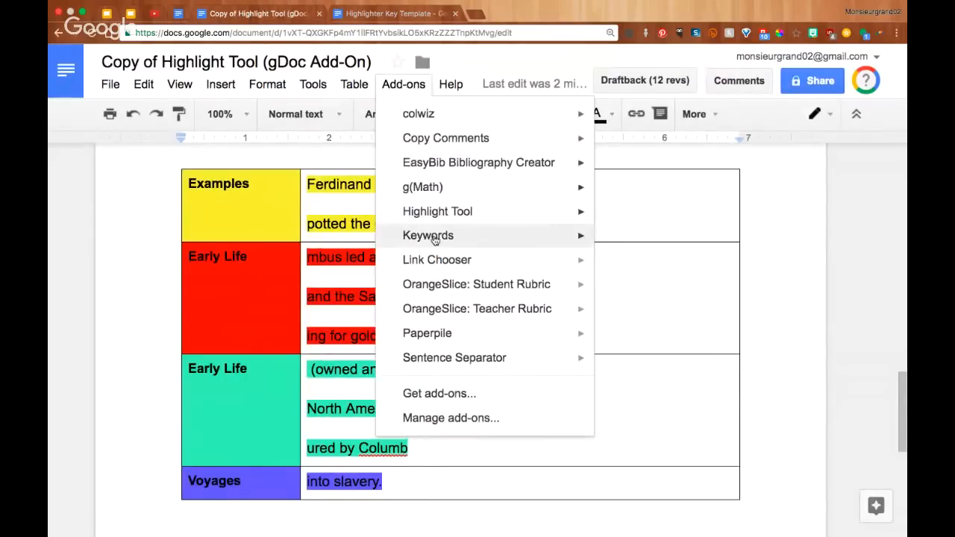
mouse_move(448, 212)
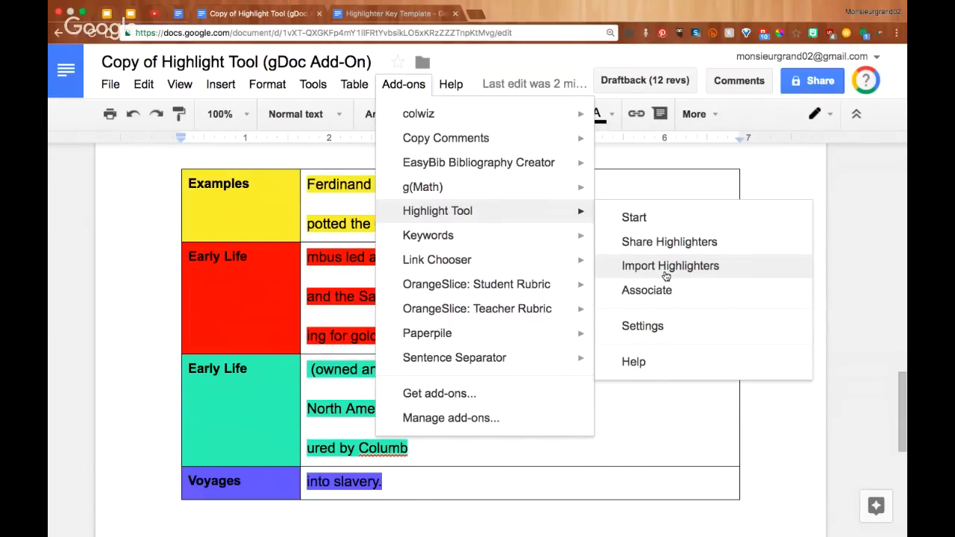
Review the Default Set values in Highlighter Key Template and locate Import Highlighters in the original document, ending at the Highlight Tool slide.
left_click(395, 16)
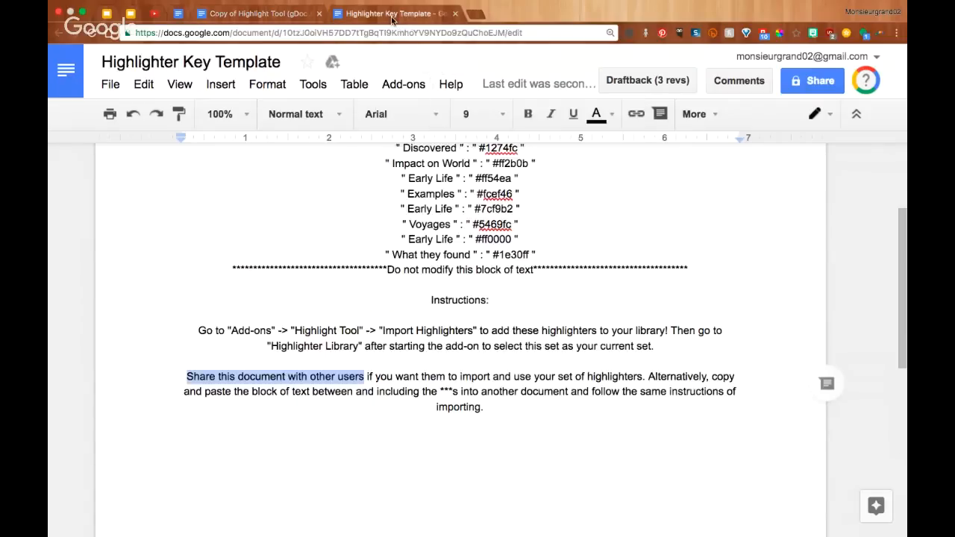
scroll(436, 330, "up", 3)
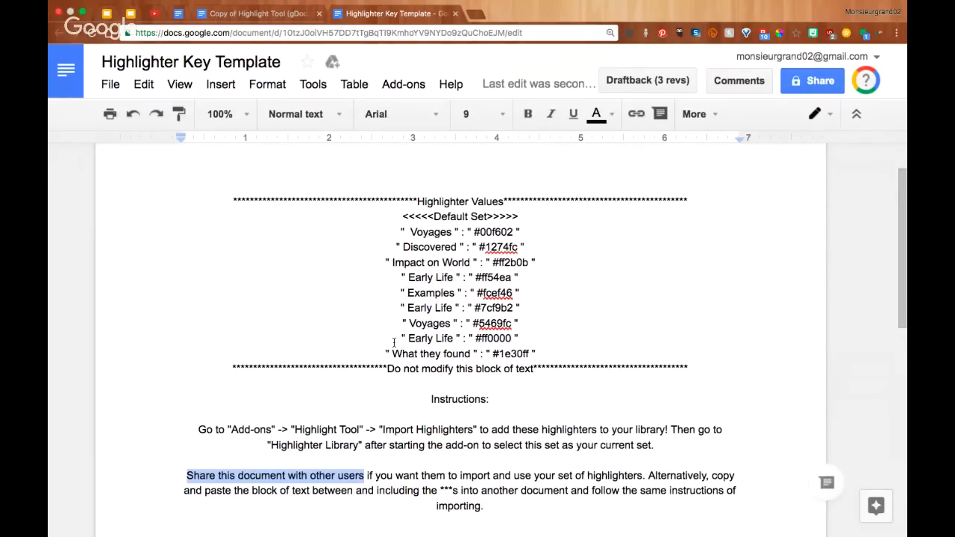
left_click(267, 21)
left_click(403, 84)
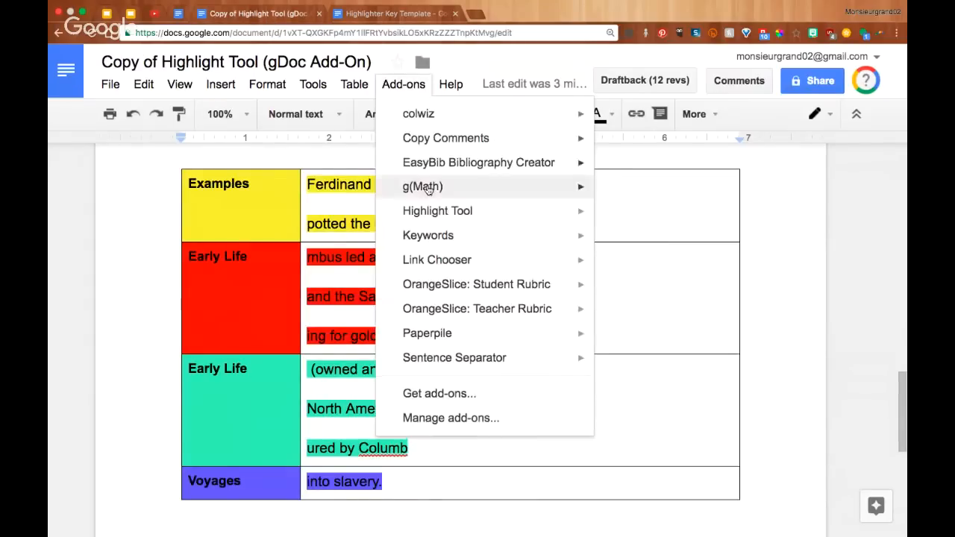
mouse_move(507, 211)
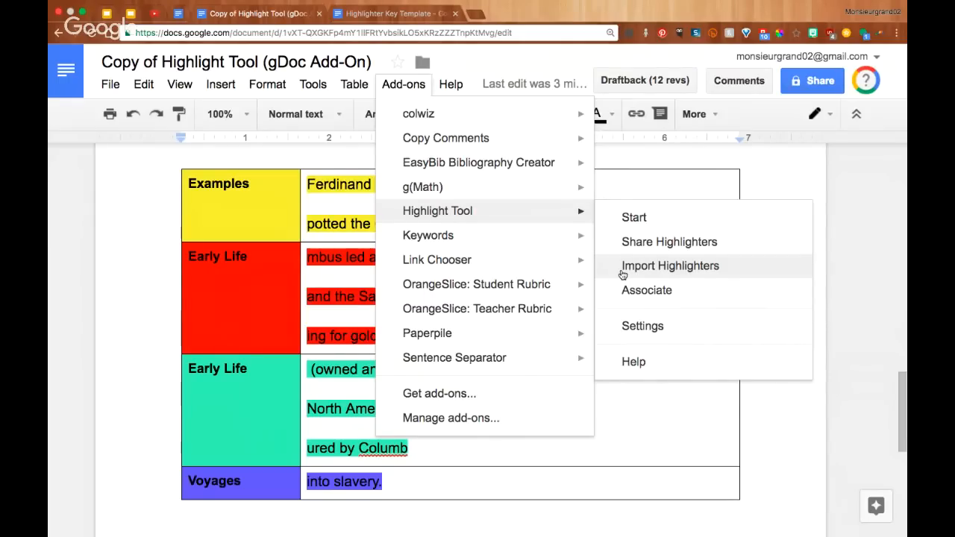
left_click(780, 180)
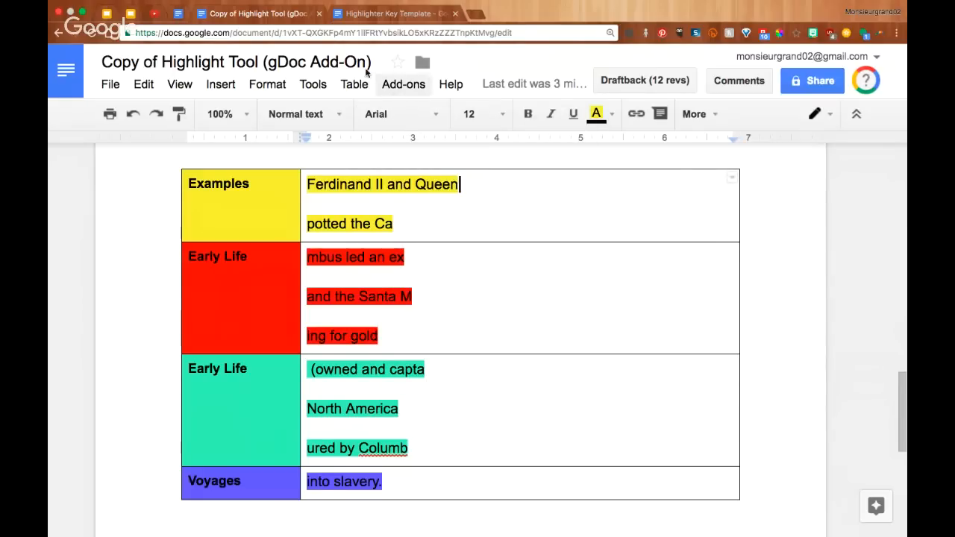
left_click(130, 13)
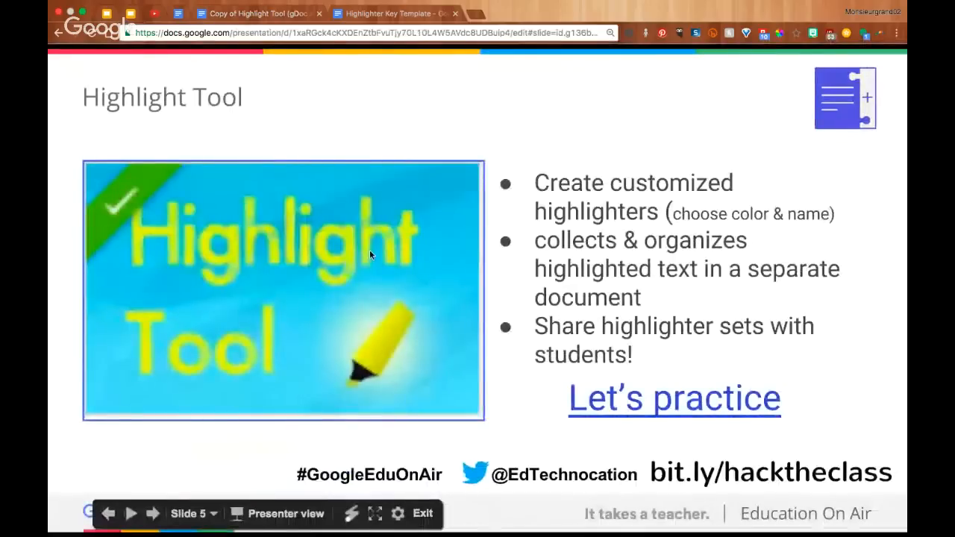
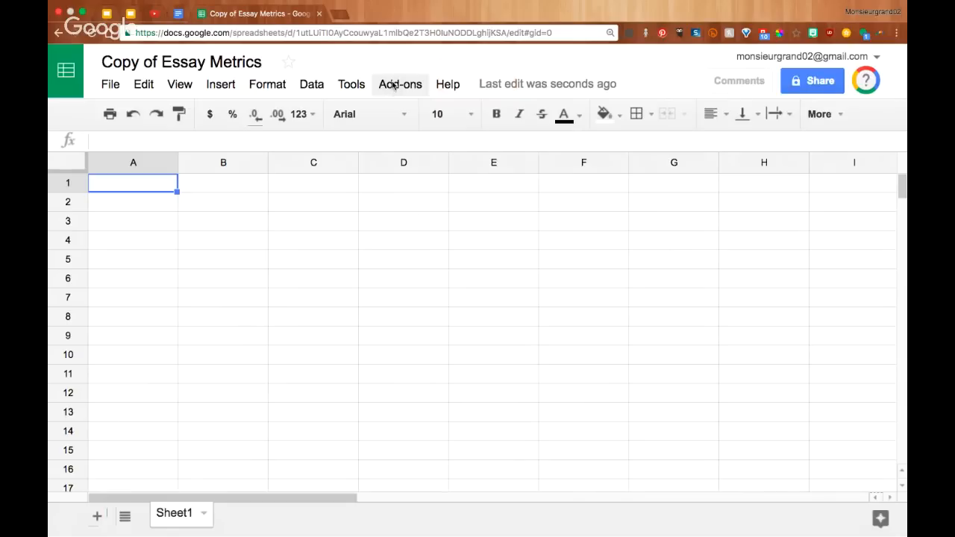
Search the spreadsheet add-on store for "Essay Metrics" and close the store after viewing the add-on's entry.
left_click(395, 85)
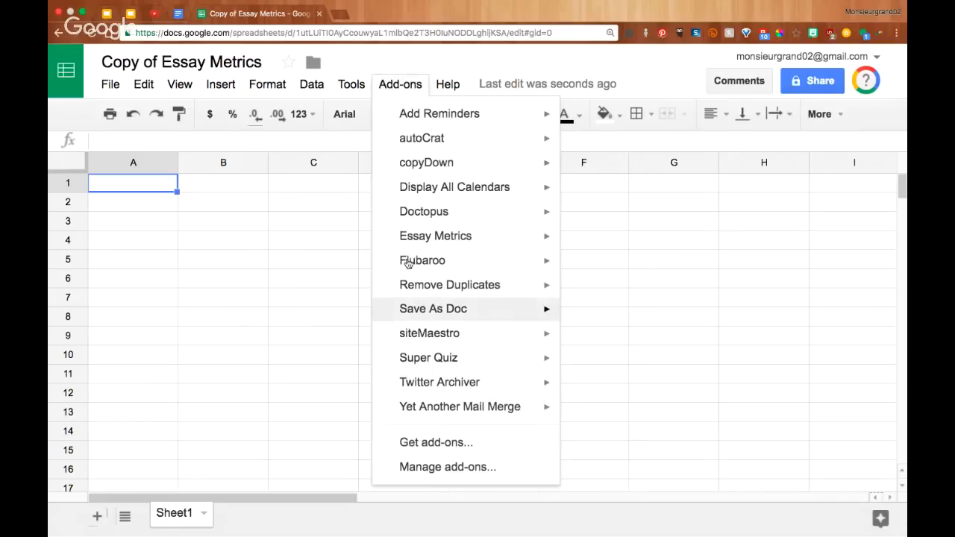
left_click(436, 442)
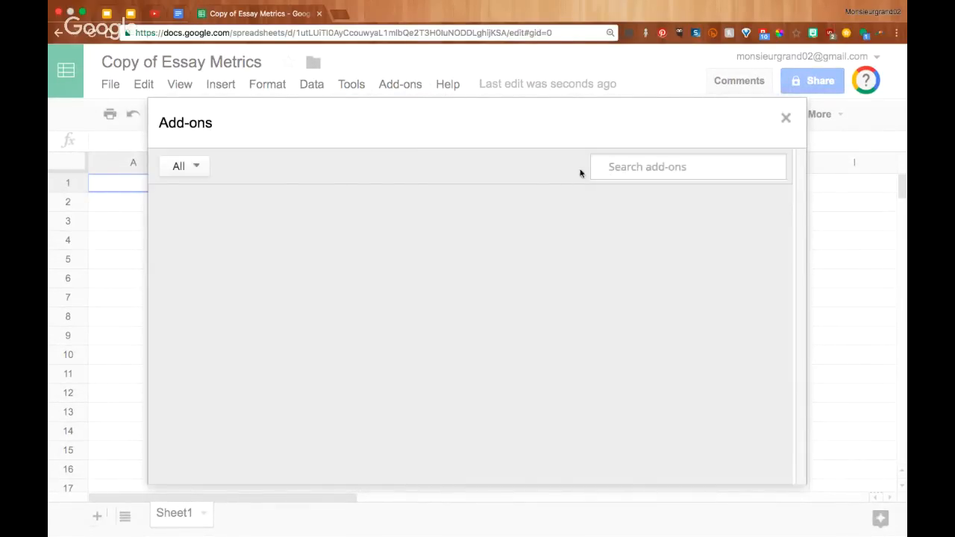
left_click(630, 167)
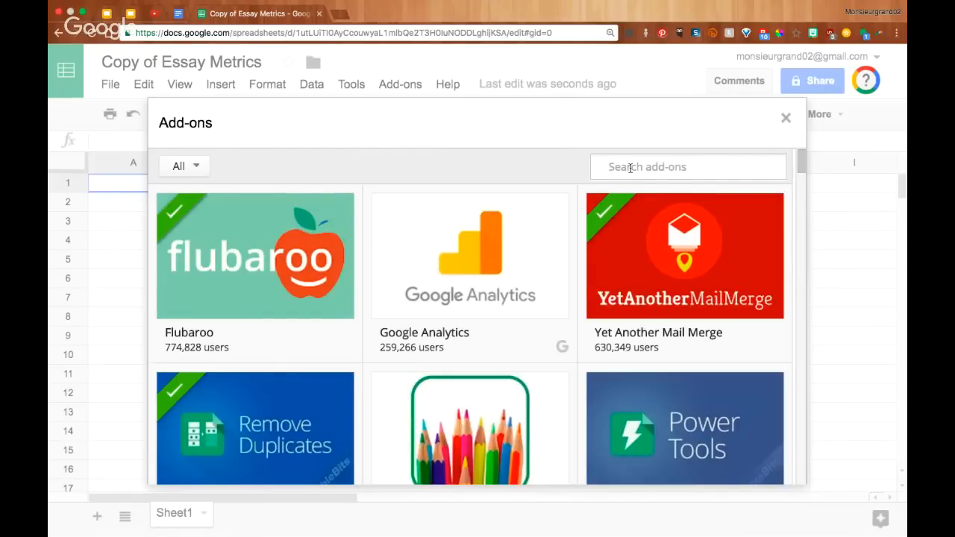
type("Essay Metrics")
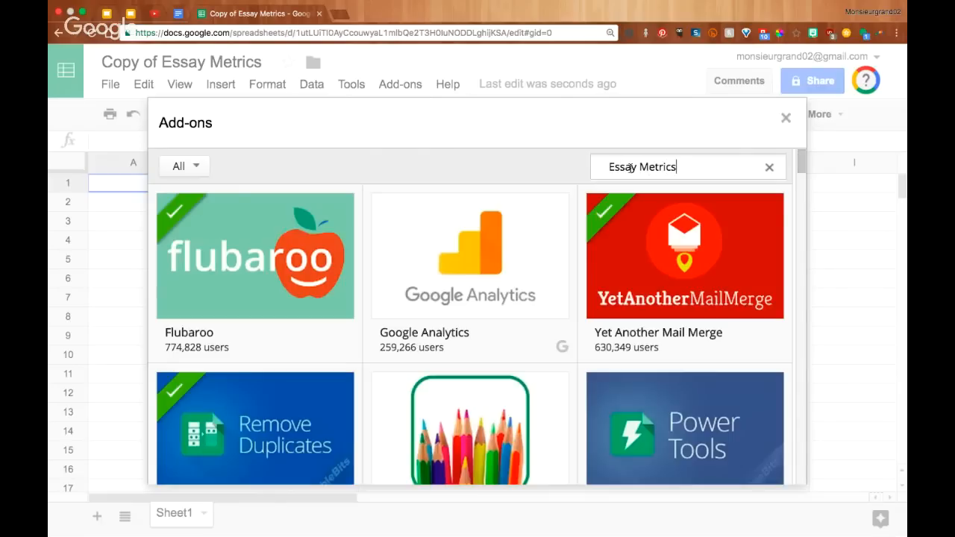
key("Return")
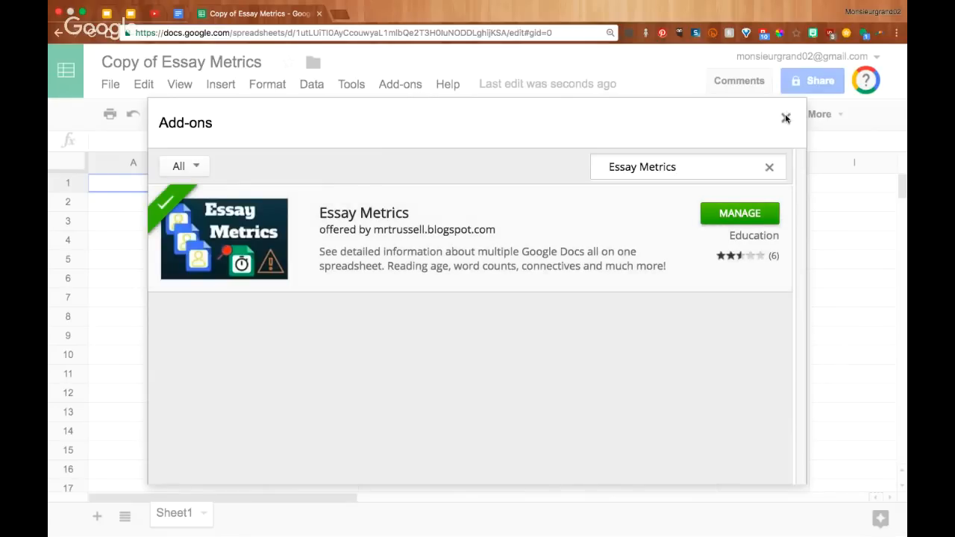
left_click(786, 117)
Start getting file information from a Drive folder with the Essay Metrics add-on.
left_click(407, 85)
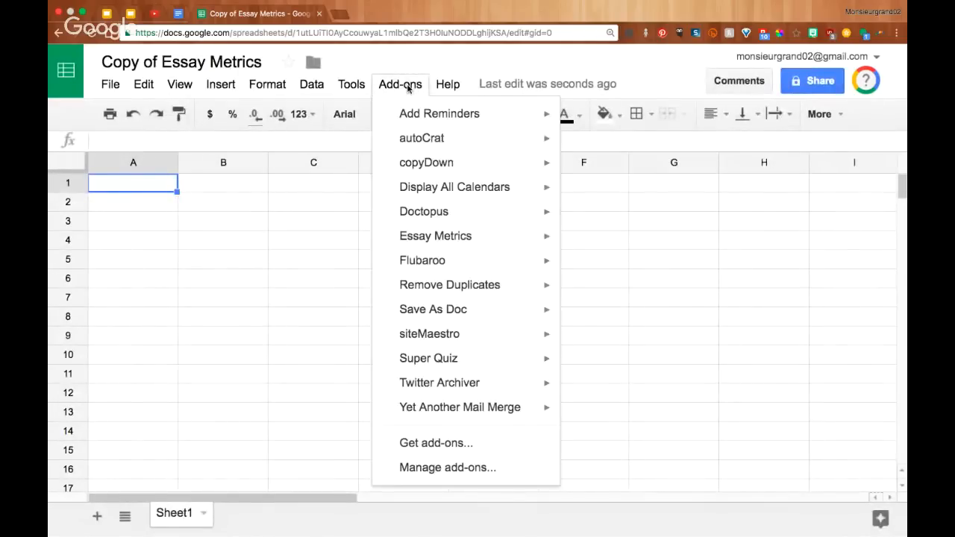
mouse_move(424, 244)
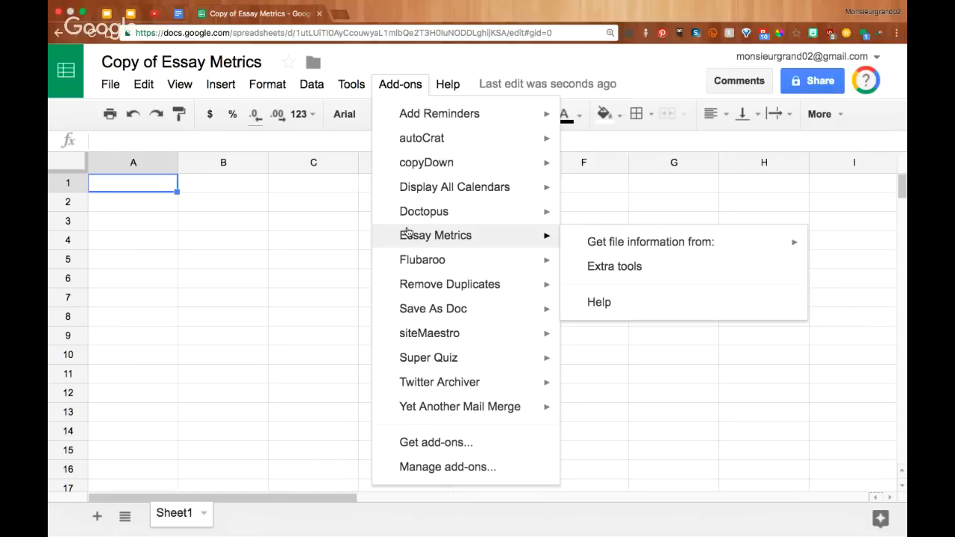
mouse_move(594, 241)
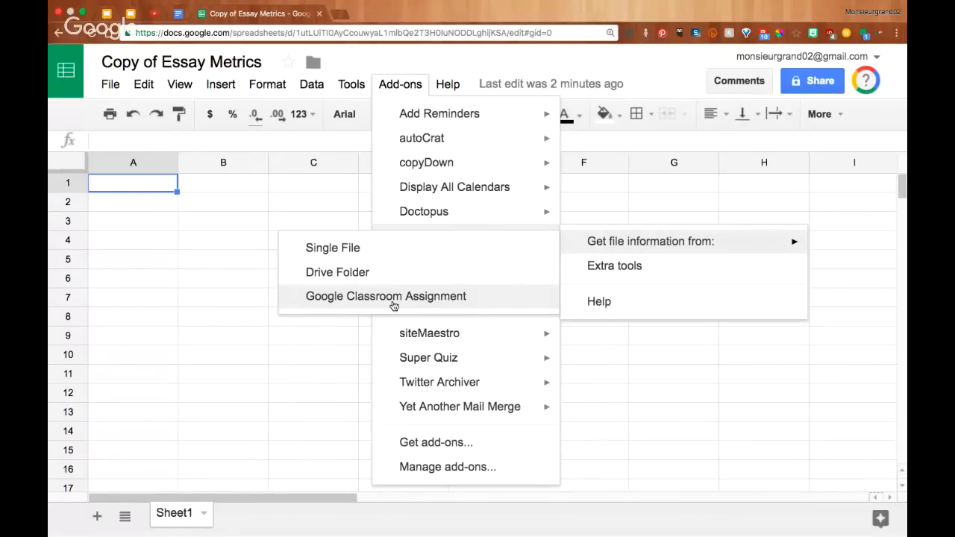
left_click(387, 273)
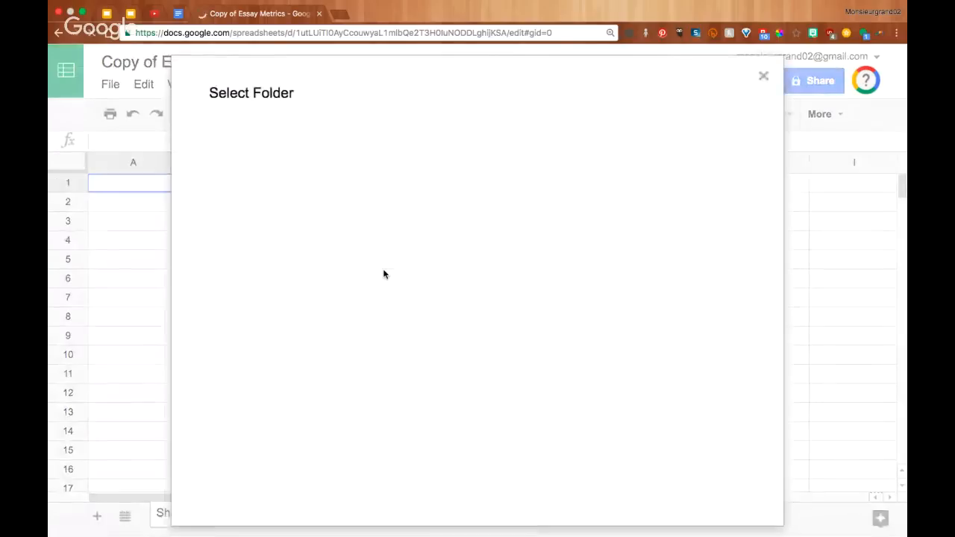
Open the sample folder linked on the Essay Metrics presentation slide and return to the Copy of Essay Metrics spreadsheet.
left_click(131, 14)
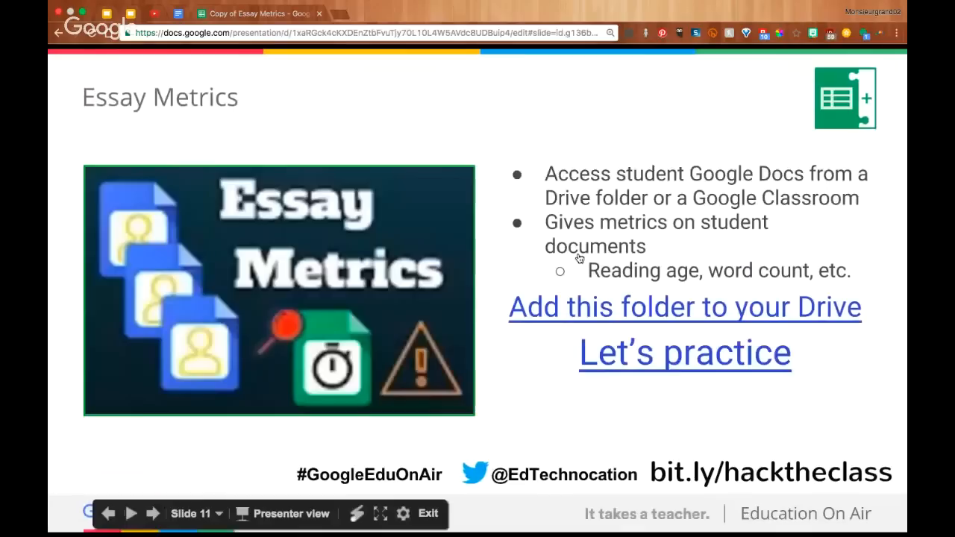
left_click(590, 308)
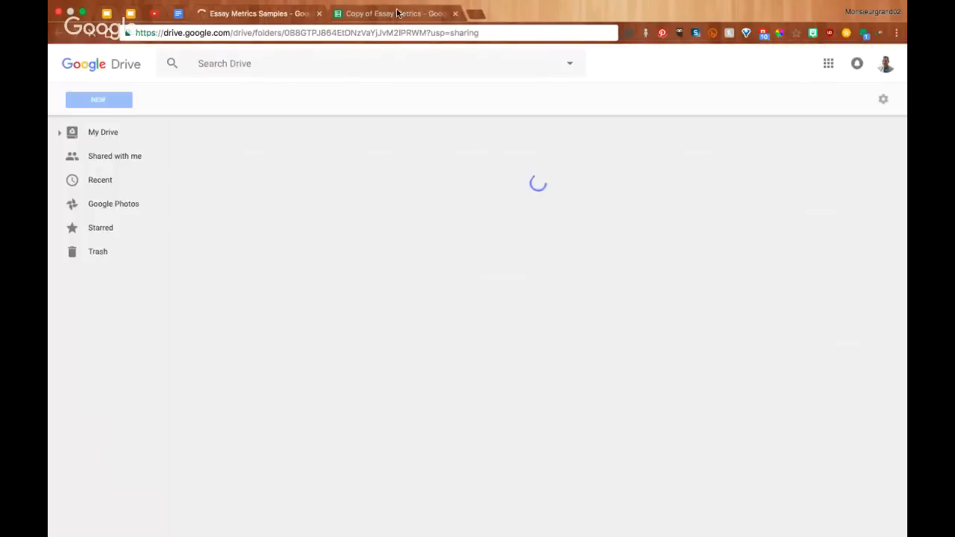
left_click(397, 13)
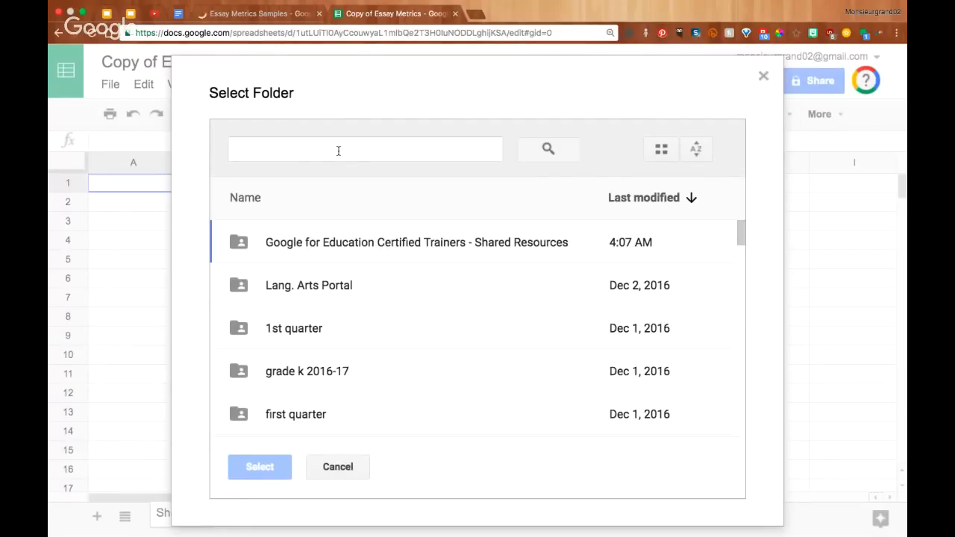
Find the folder with the search "Essay Metrics", import the first Essay Metrics Samples folder, and close the Success message and Extra Tools.
left_click(338, 150)
type("Essay Metrics")
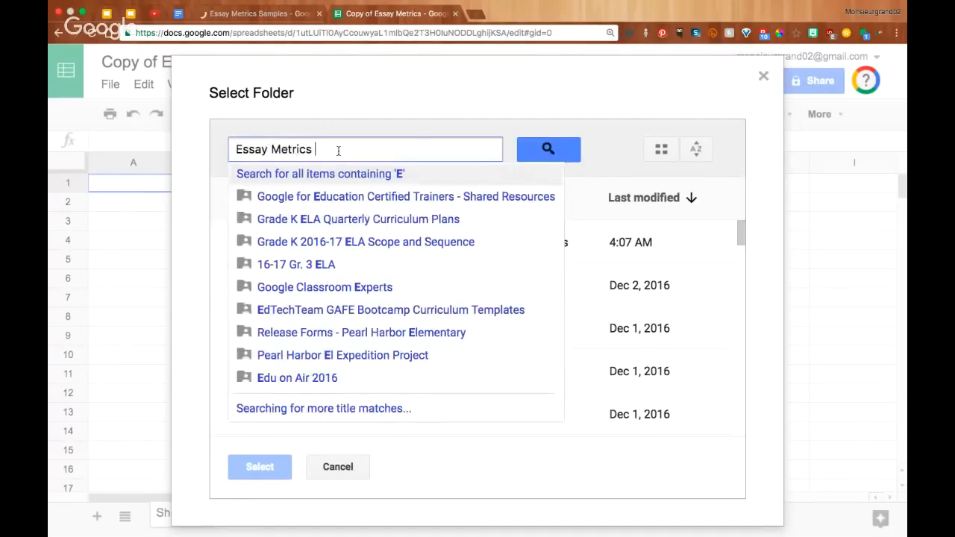
key("Return")
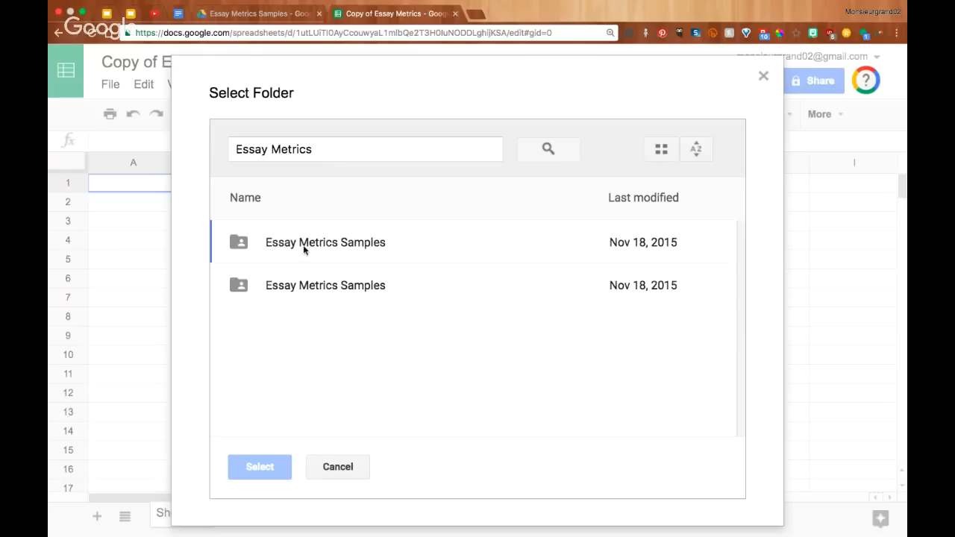
left_click(334, 148)
left_click(296, 375)
left_click(327, 244)
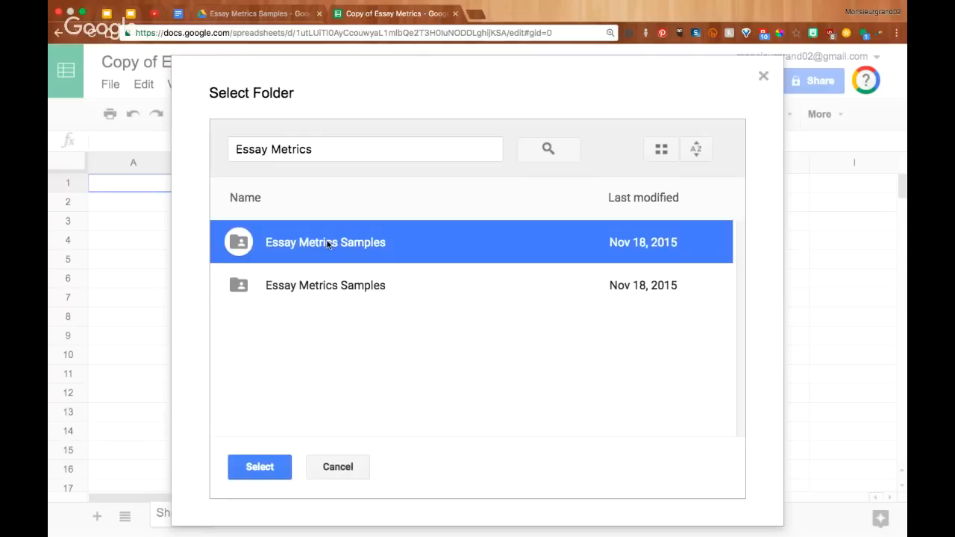
left_click(261, 468)
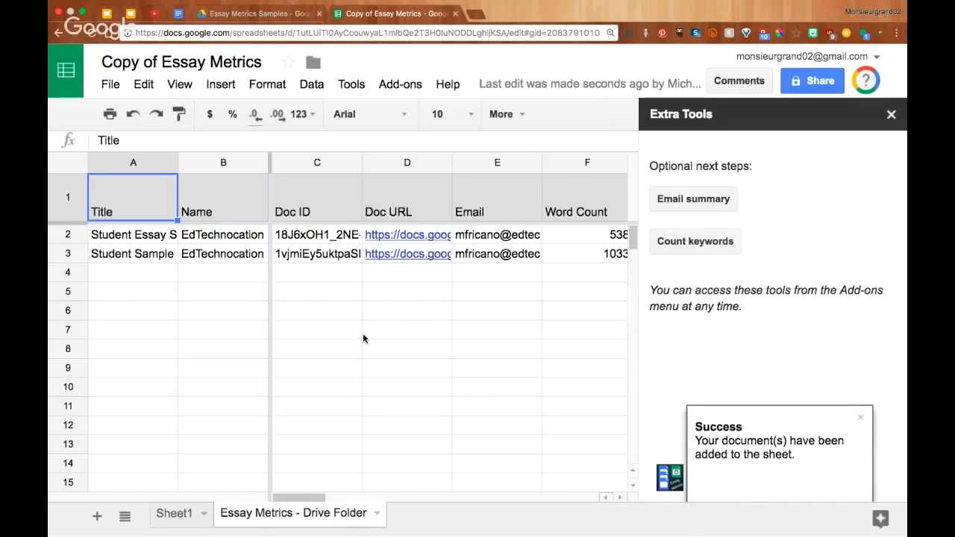
left_click(862, 420)
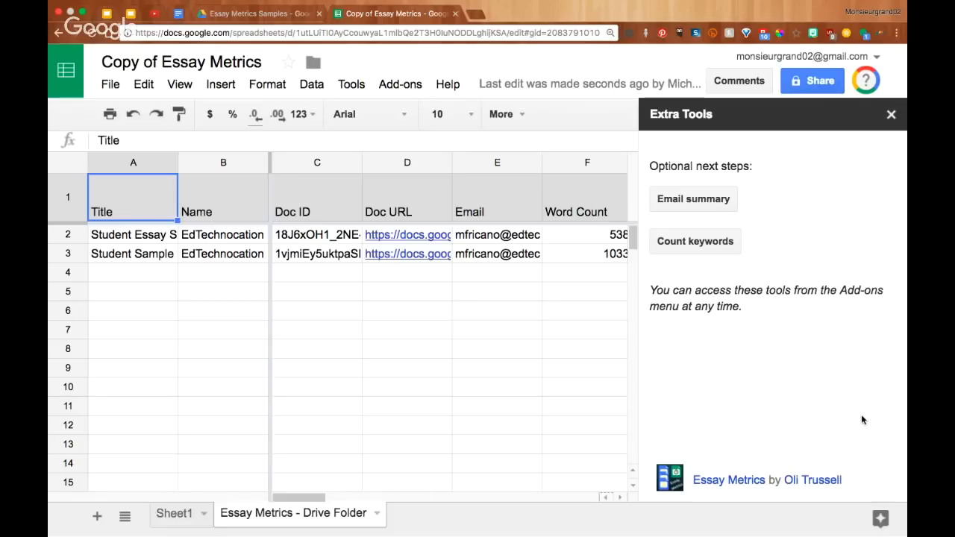
left_click(891, 114)
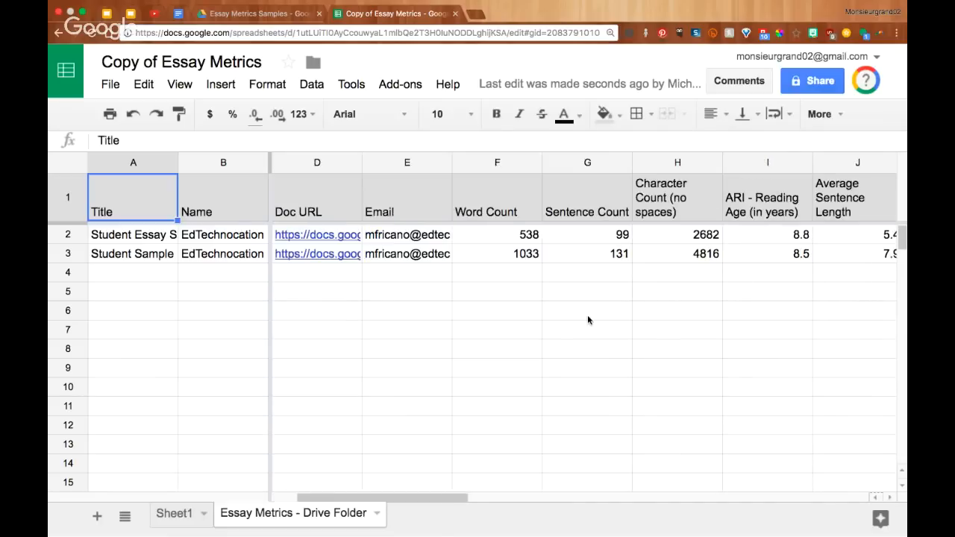
Examine the essay metrics columns from Word Count through Last Updated, including reading age, connective word counts and Sentences Without Capital Letters.
scroll(587, 320, "right", 5)
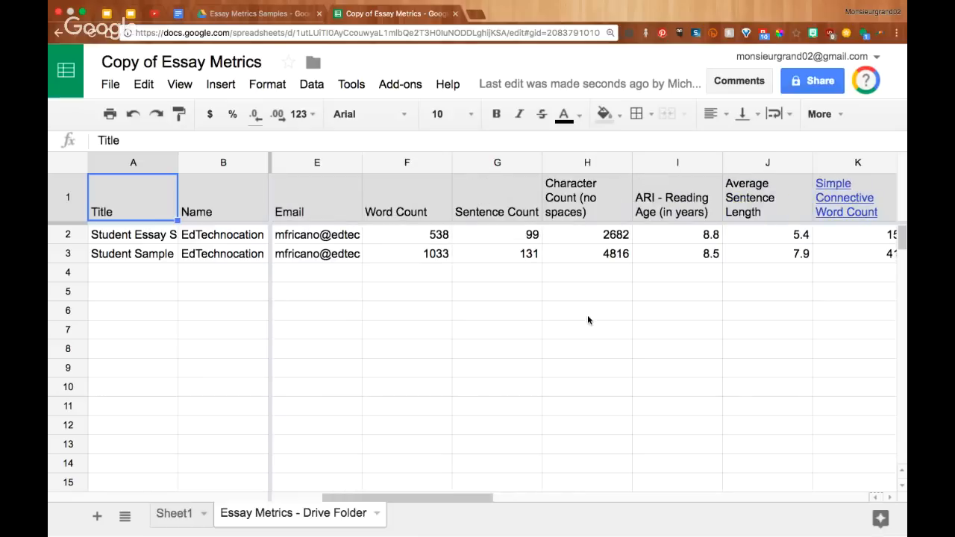
scroll(587, 320, "right", 2)
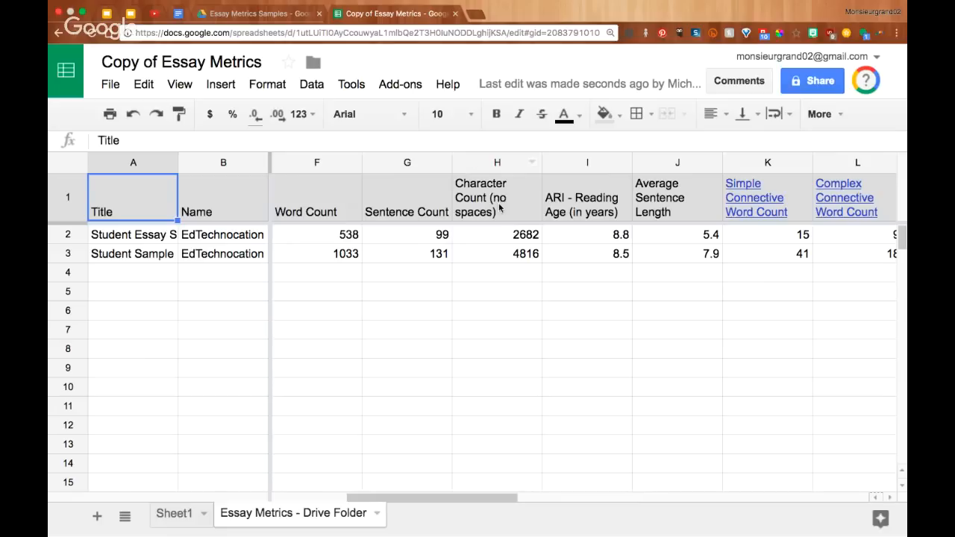
scroll(584, 301, "right", 3)
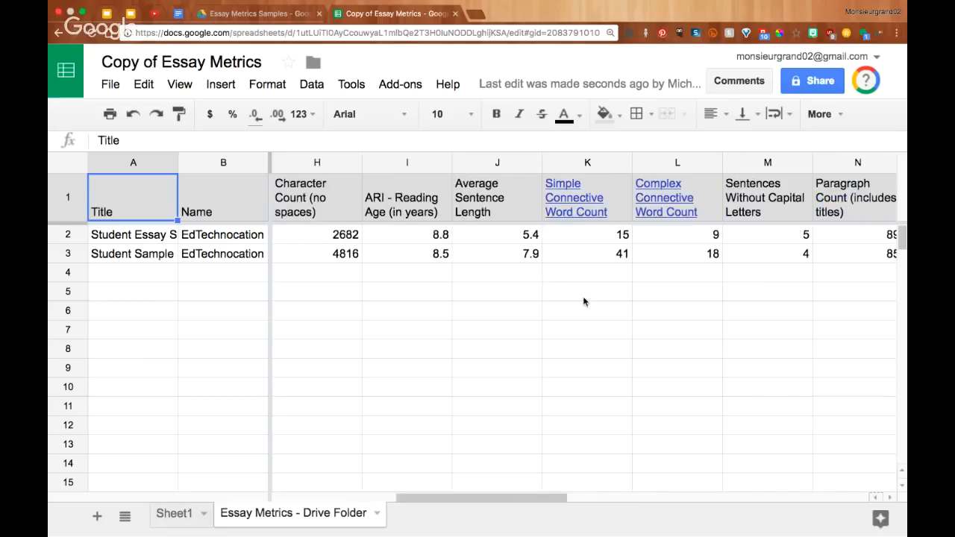
left_click(398, 206)
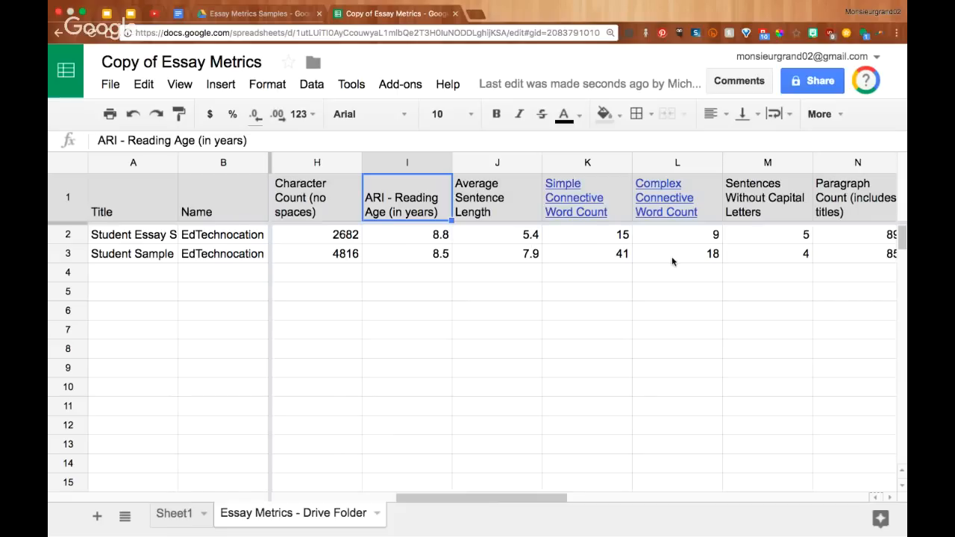
scroll(671, 261, "right", 2)
mouse_move(385, 203)
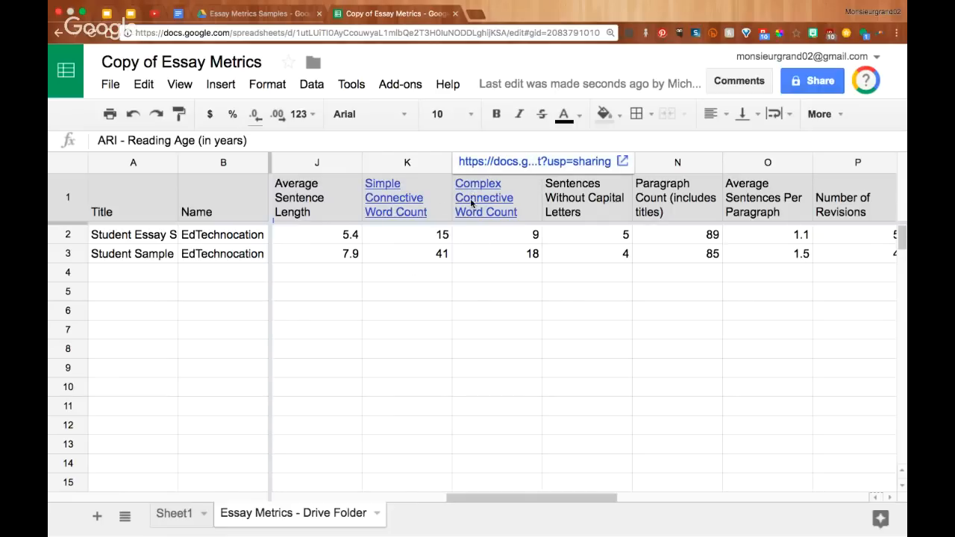
left_click(584, 273)
scroll(584, 278, "right", 4)
scroll(584, 278, "left", 2)
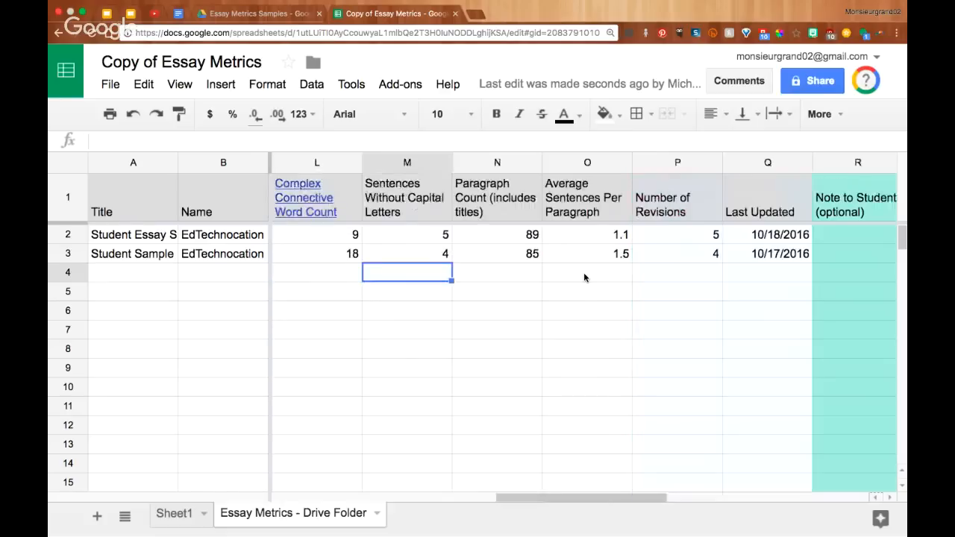
left_click(416, 200)
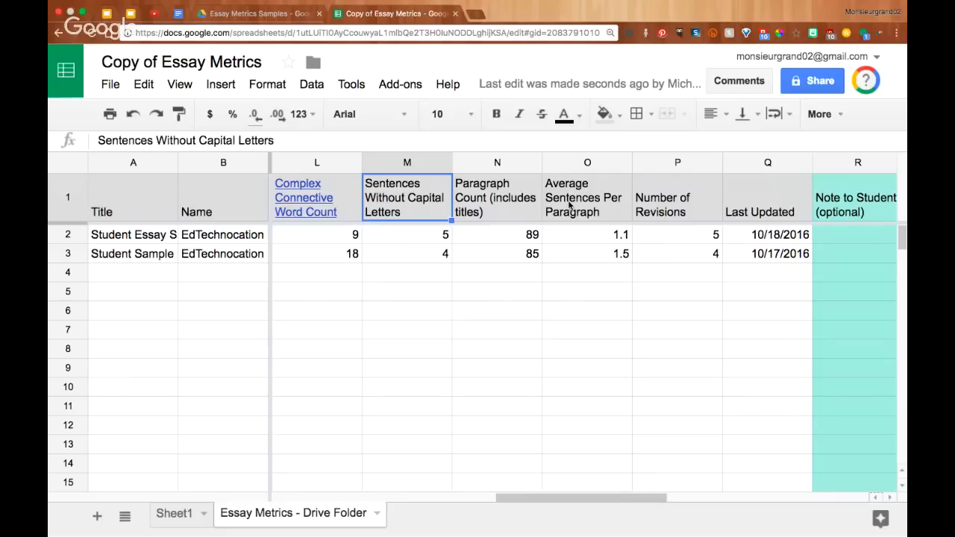
scroll(699, 214, "right", 2)
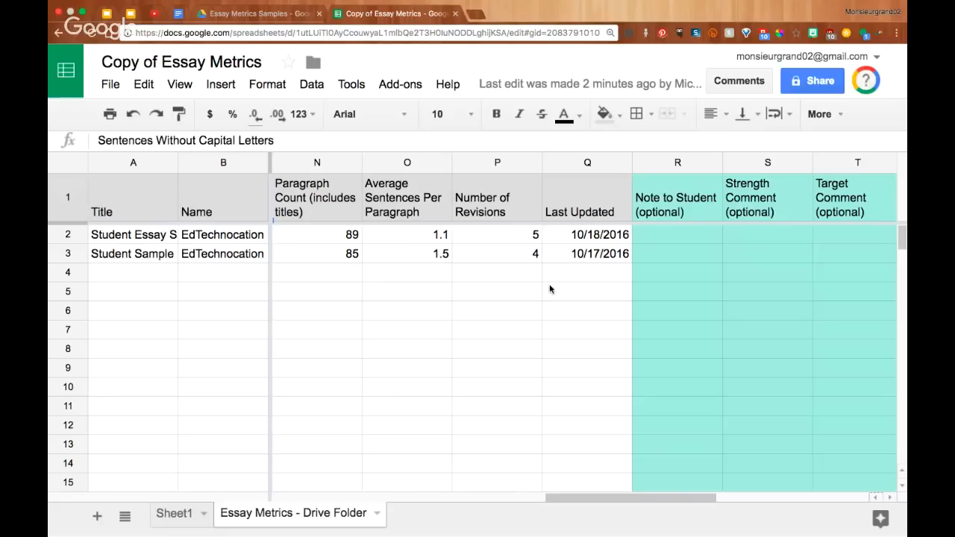
Examine the optional Note to Student, Strength, Target and Action Comment columns for both student essays.
scroll(549, 288, "right", 5)
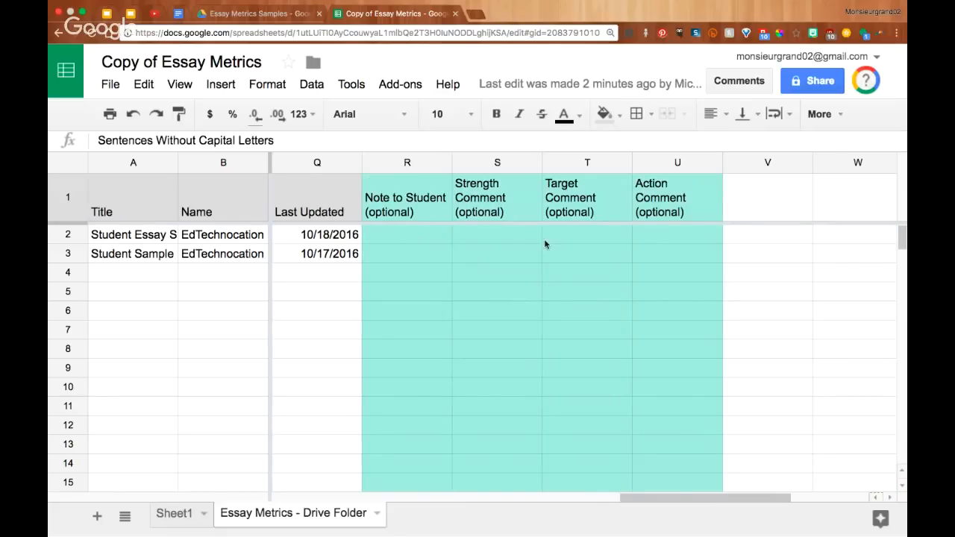
left_click(416, 239)
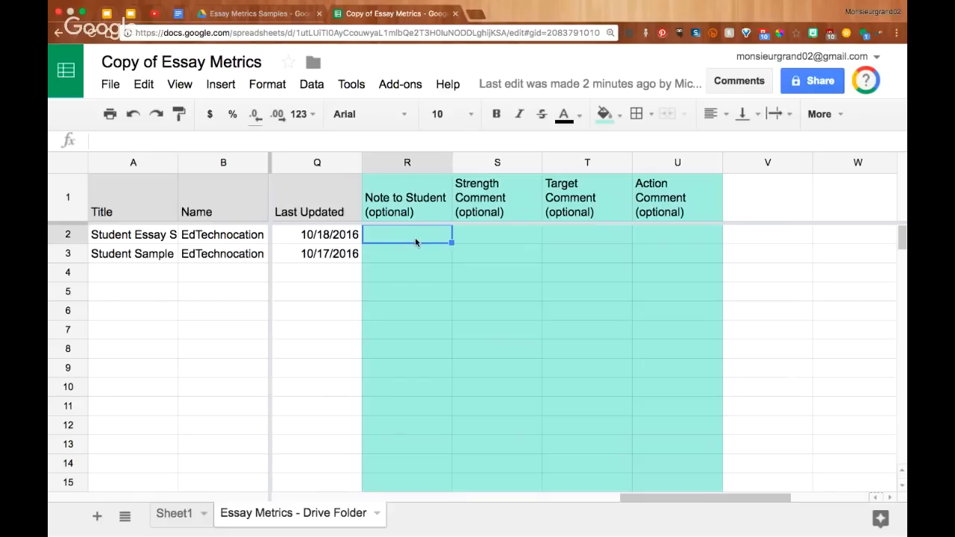
left_click(478, 239)
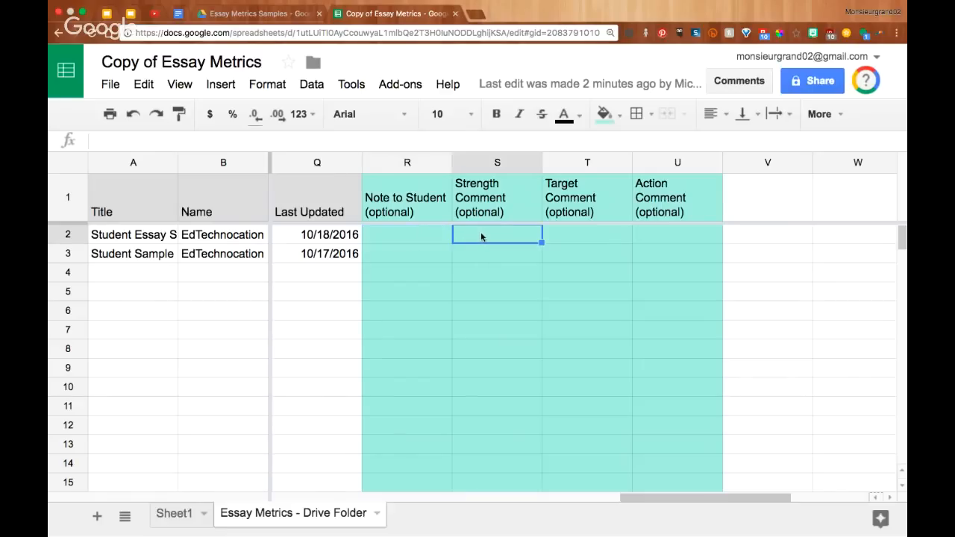
left_click(604, 239)
left_click(656, 240)
left_click(598, 235)
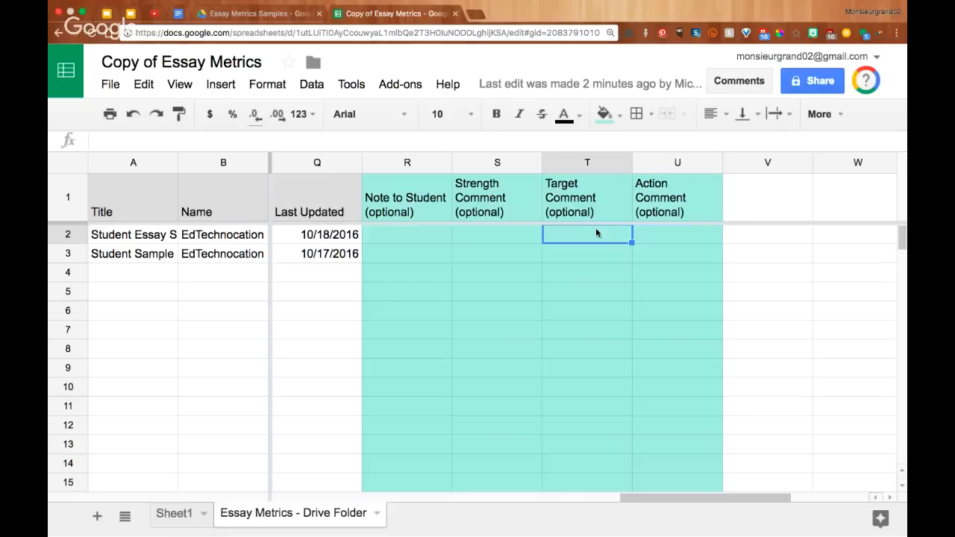
left_click(516, 237)
left_click(408, 241)
left_click(404, 253)
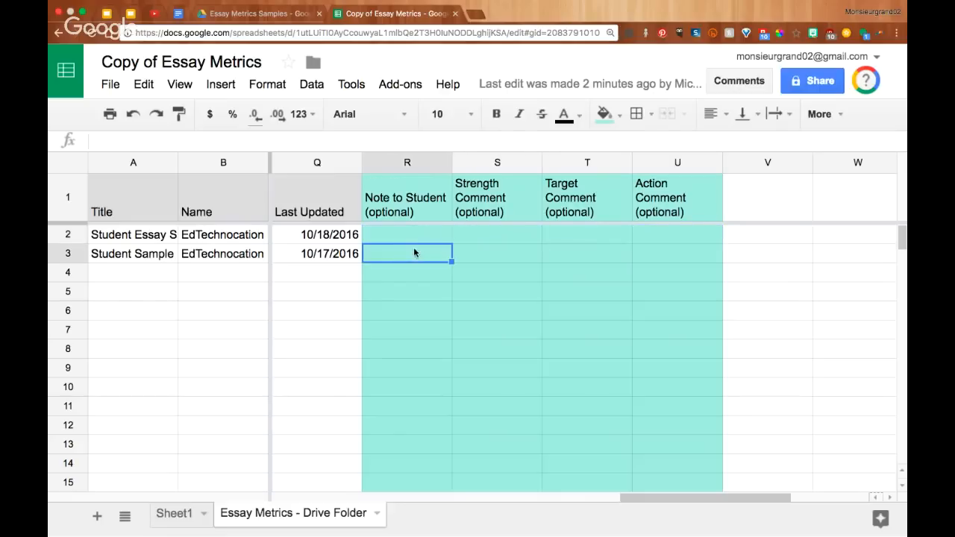
left_click(467, 255)
left_click(564, 254)
left_click(661, 255)
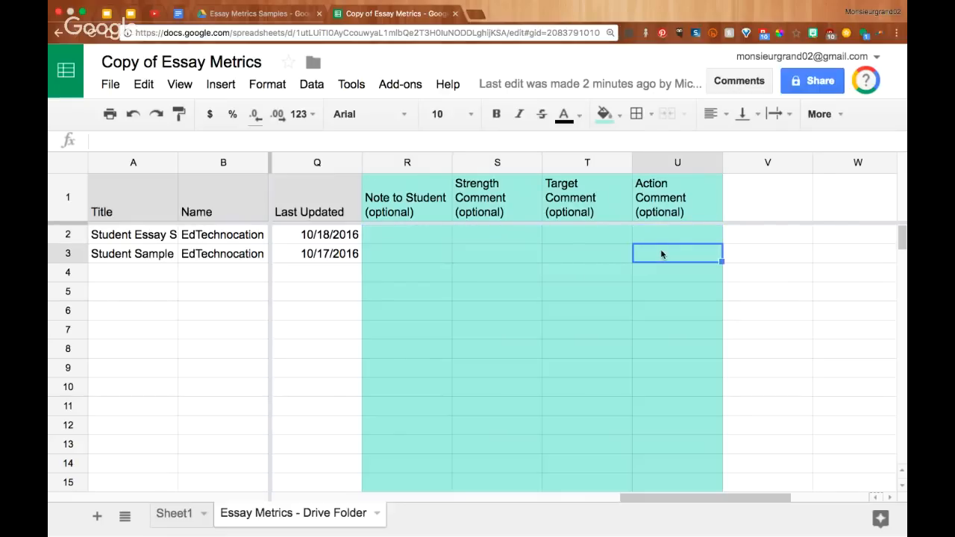
Open the Essay Metrics Extra tools and review the Note to Student, Strength and Target Comment cells of the first essay.
left_click(395, 84)
mouse_move(435, 236)
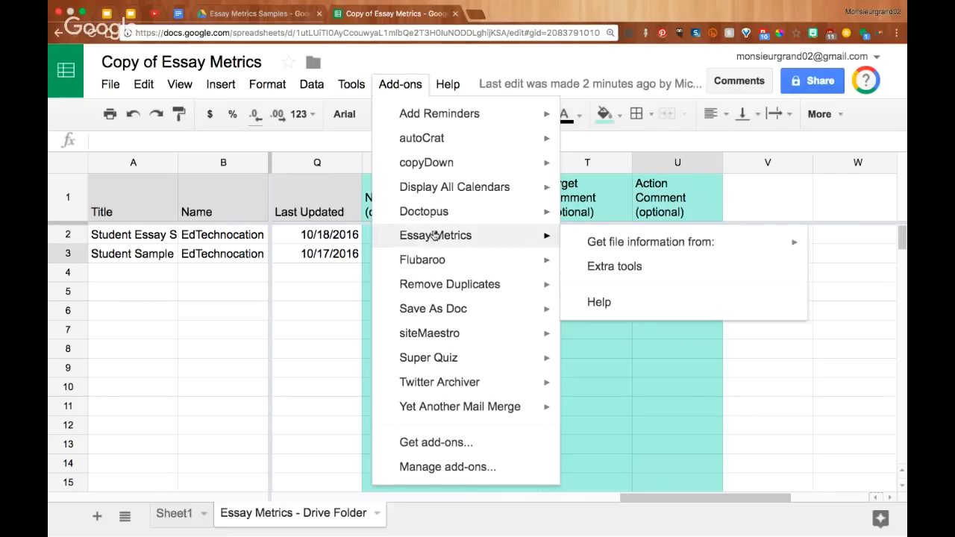
left_click(599, 266)
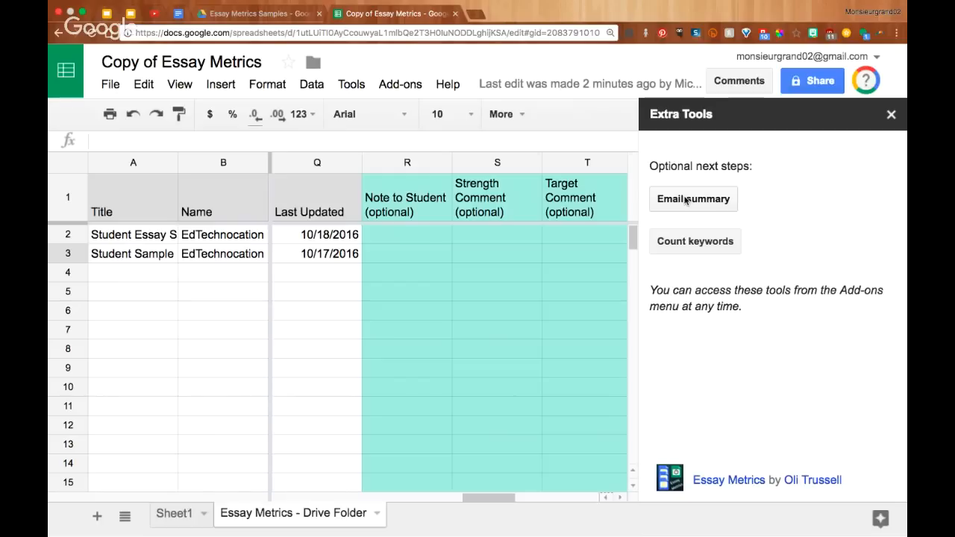
left_click(406, 237)
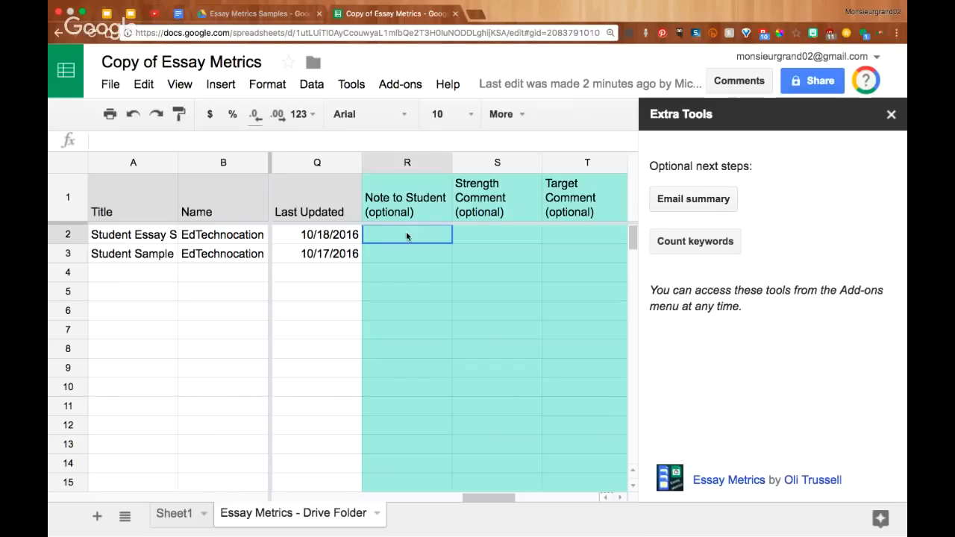
left_click(500, 233)
left_click(567, 236)
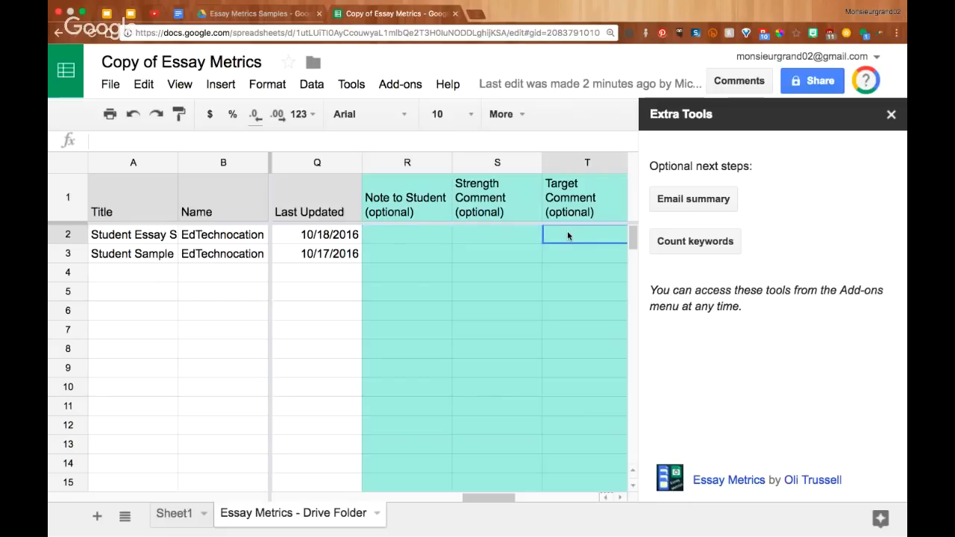
left_click(485, 236)
left_click(417, 237)
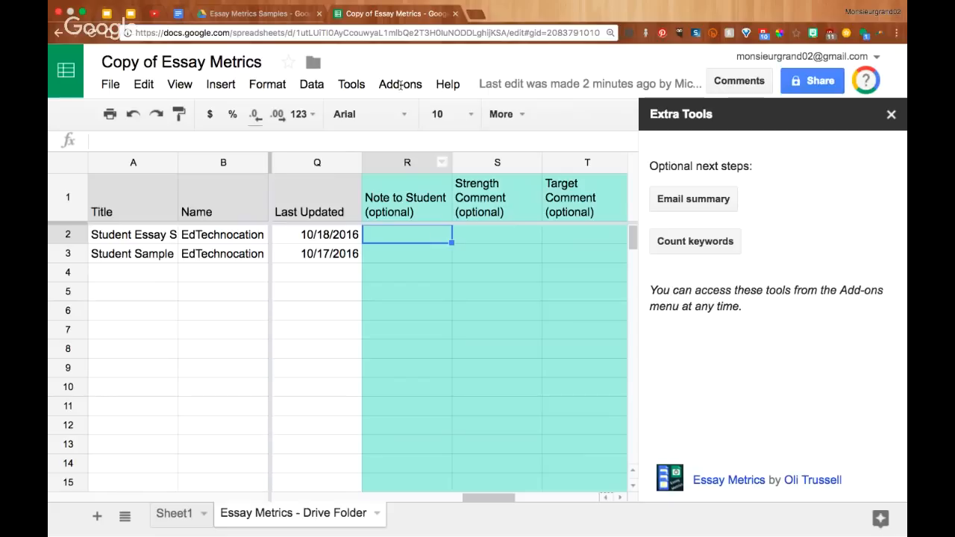
Switch back to the presentation and advance through the Essay Metrics screenshots to slide 15 about the student email summary.
left_click(133, 15)
left_click(400, 240)
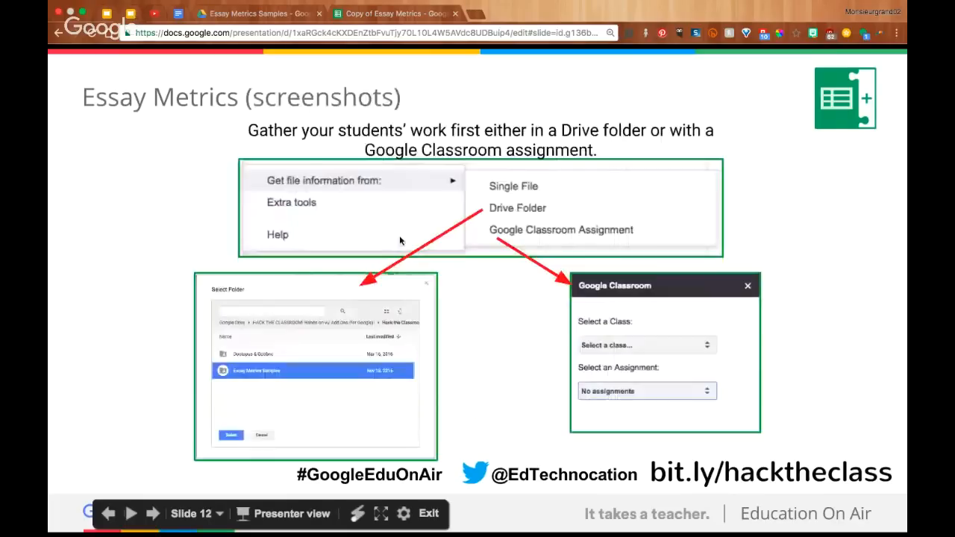
left_click(400, 239)
left_click(399, 240)
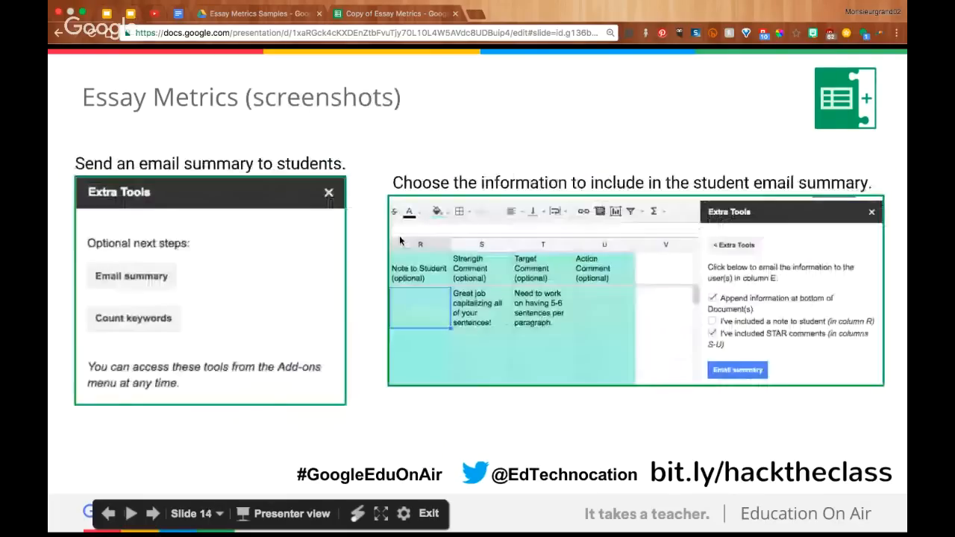
left_click(400, 240)
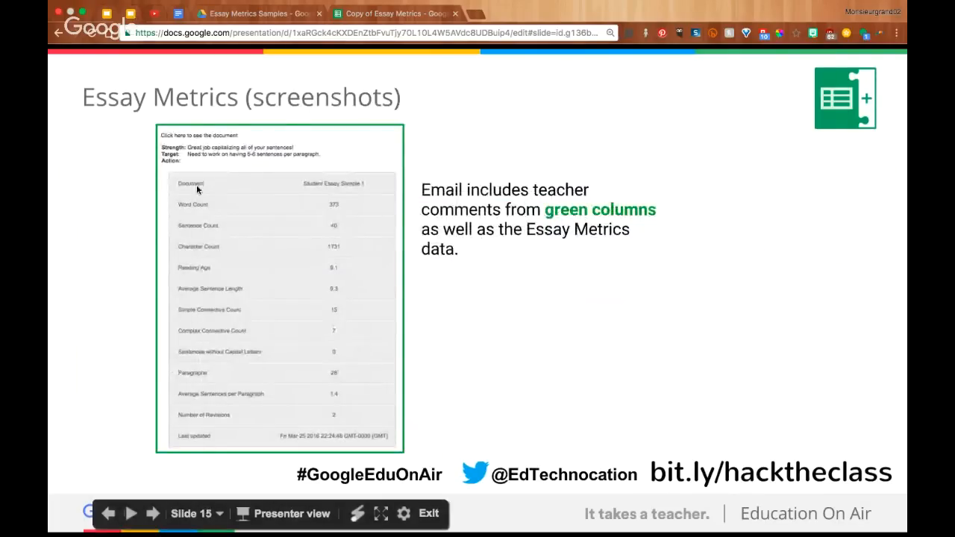
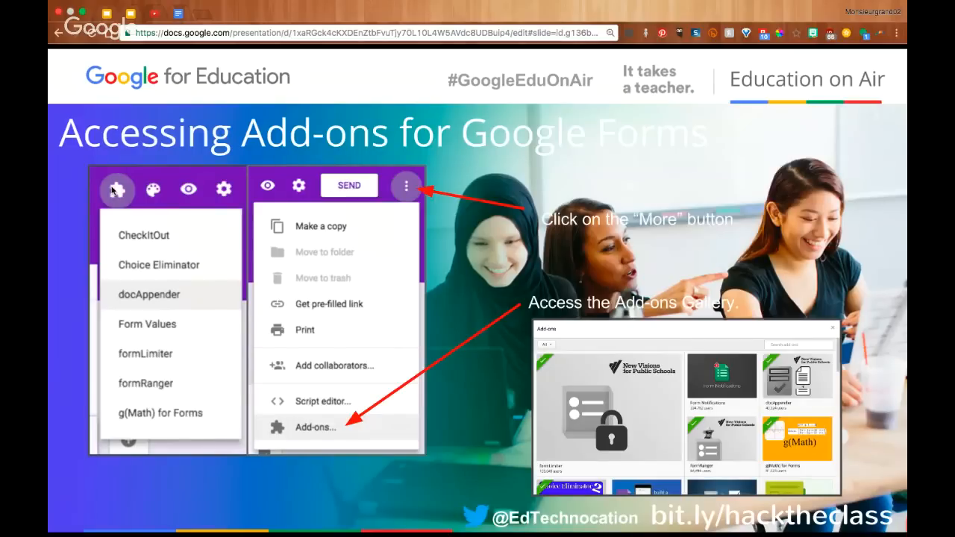
Advance the presentation to the FormLimiter slide and open its linked practice form.
key("Right")
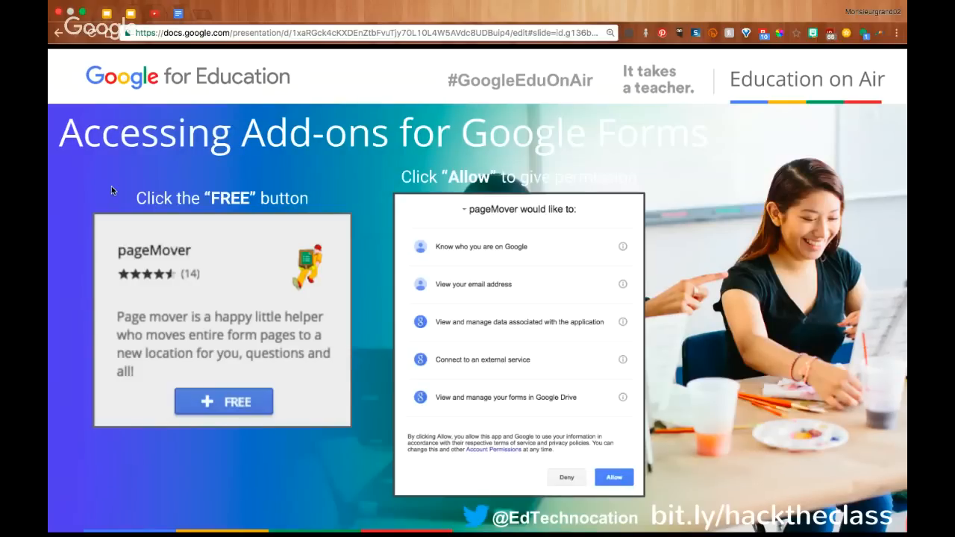
key("Right")
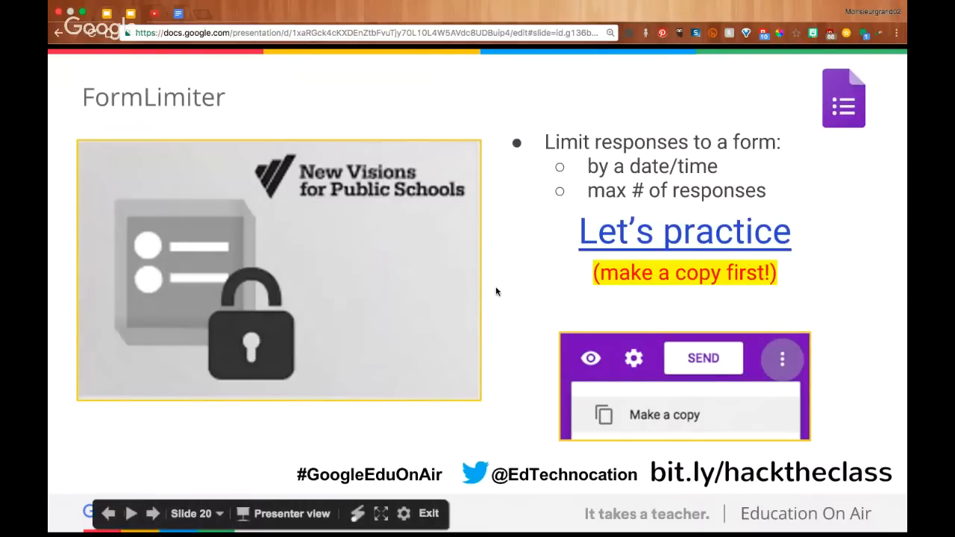
left_click(675, 239)
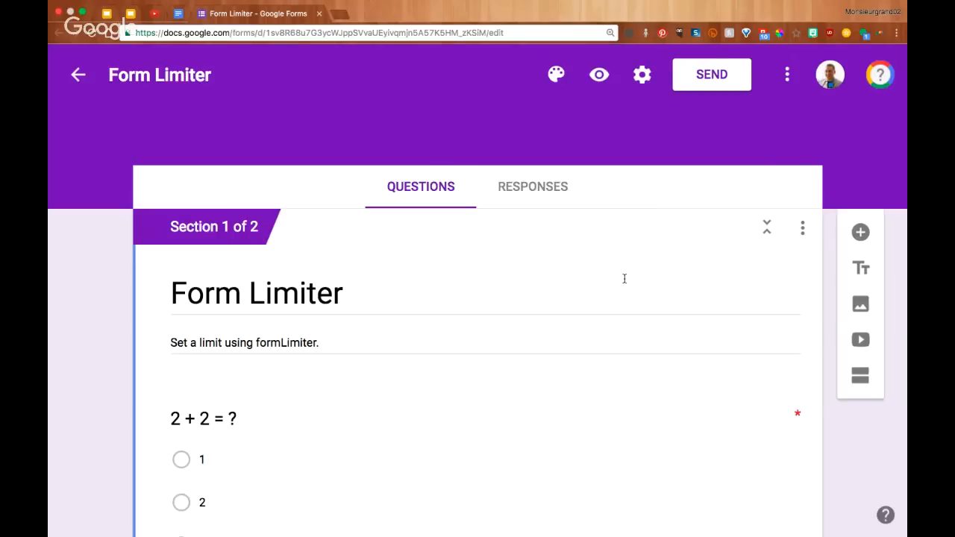
Make a copy of the practice form named Copy of Form Limiter.
left_click(787, 75)
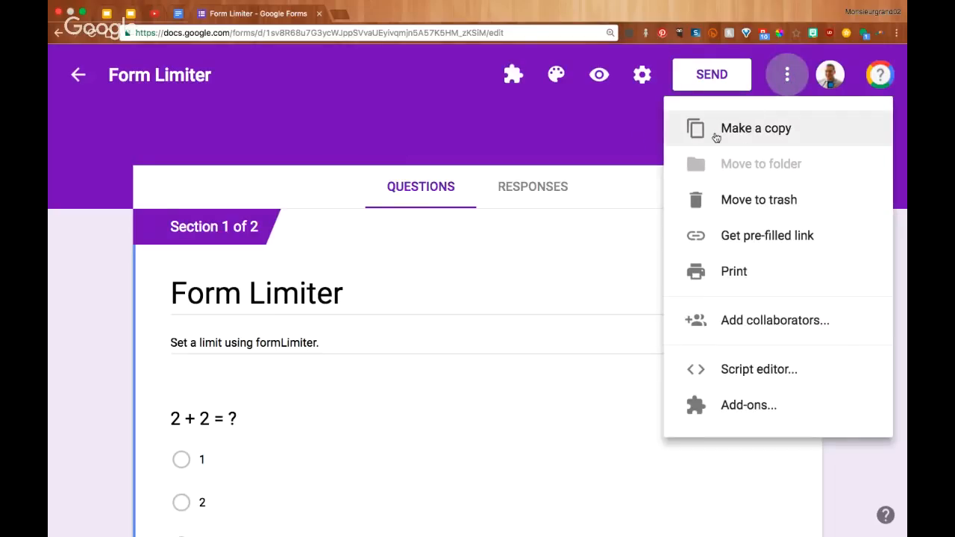
left_click(774, 131)
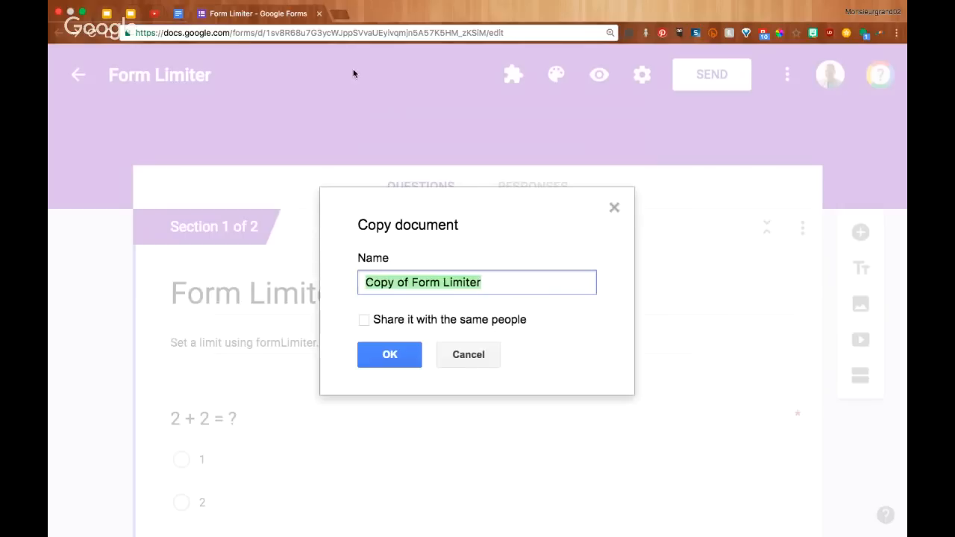
left_click(391, 356)
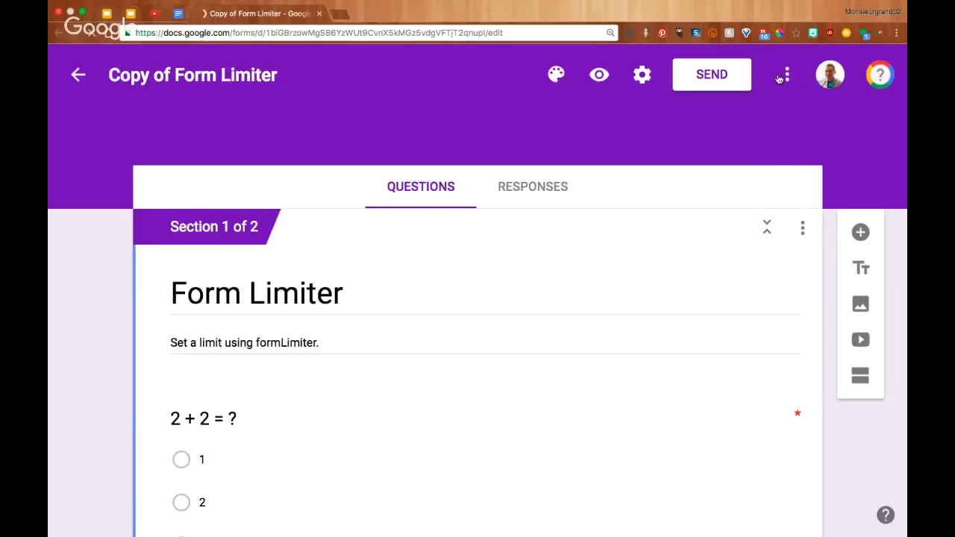
Search the Forms add-ons gallery for "formlimiter" and close the gallery.
left_click(786, 74)
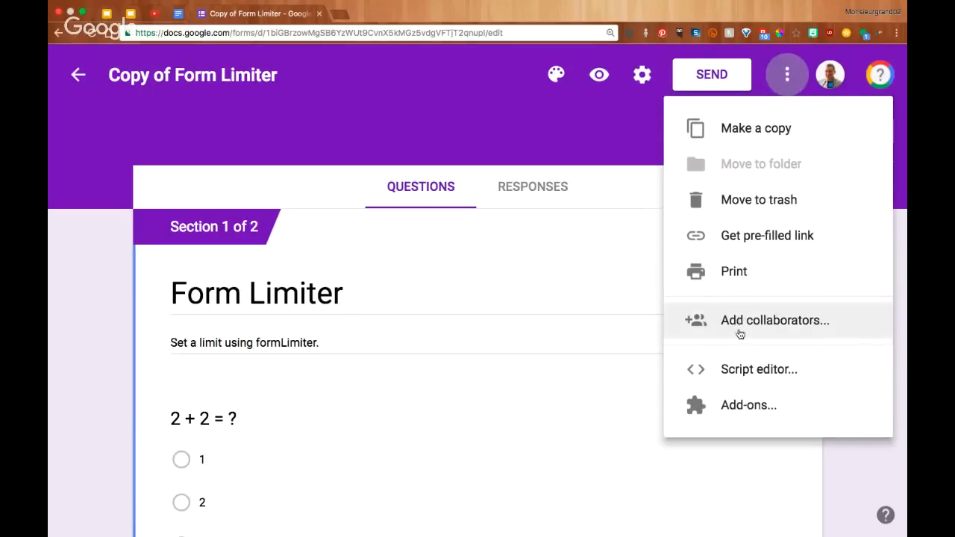
left_click(733, 406)
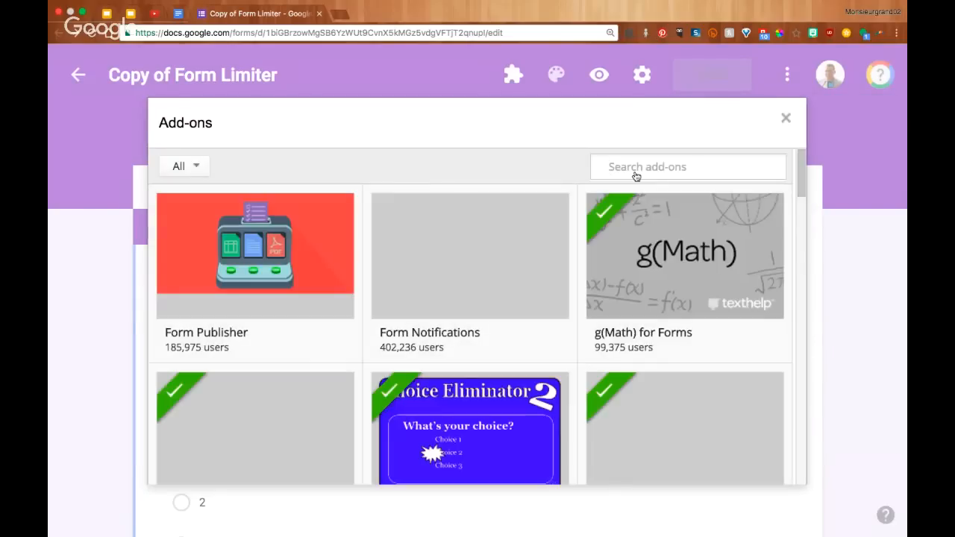
left_click(635, 171)
type("formlimiter")
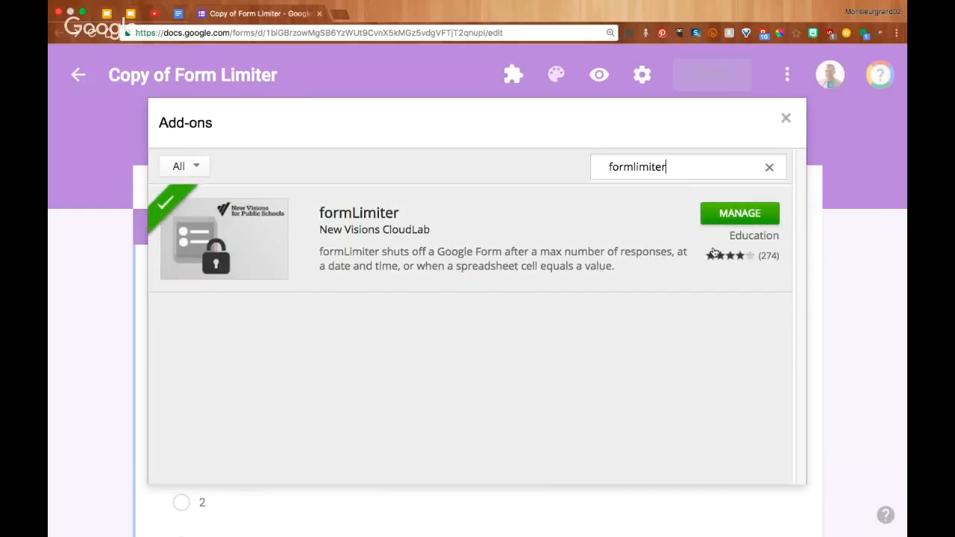
left_click(785, 120)
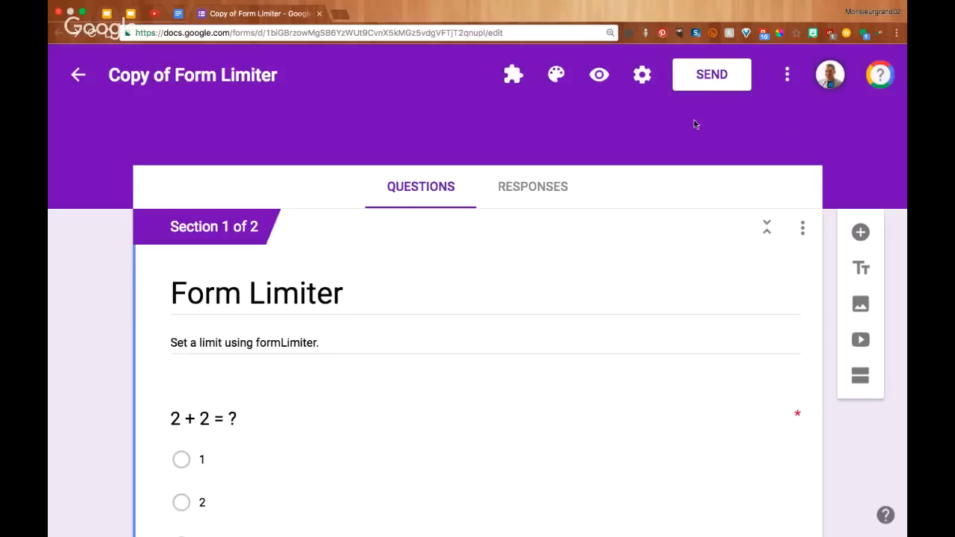
left_click(511, 73)
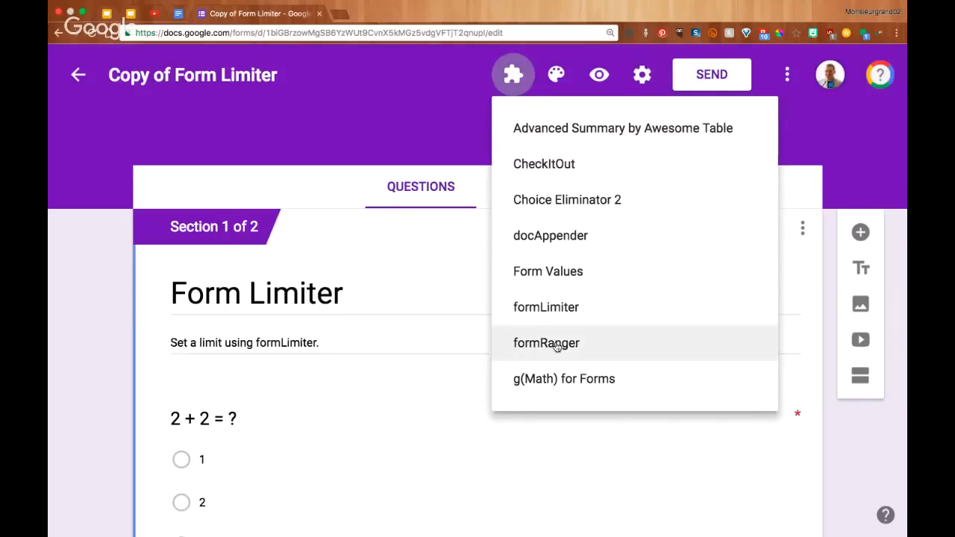
left_click(543, 306)
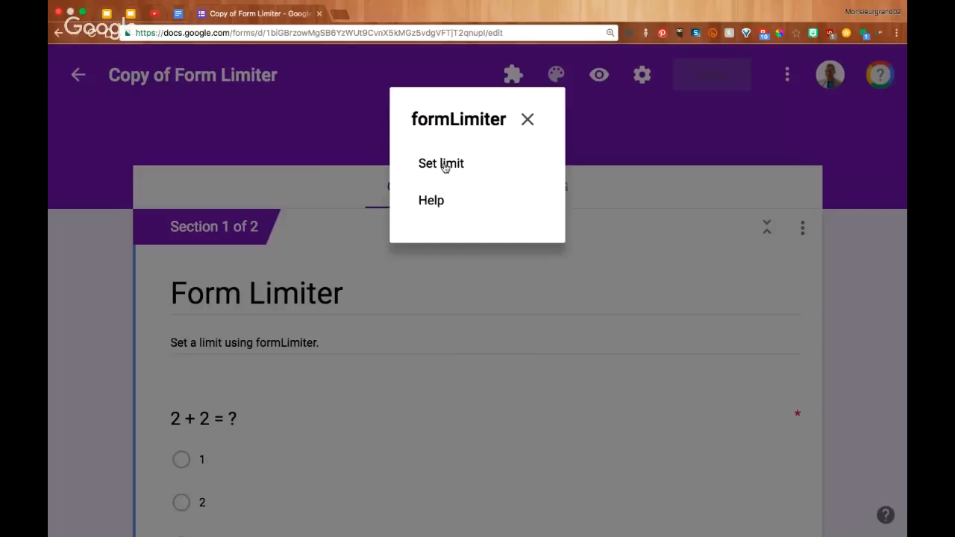
left_click(529, 119)
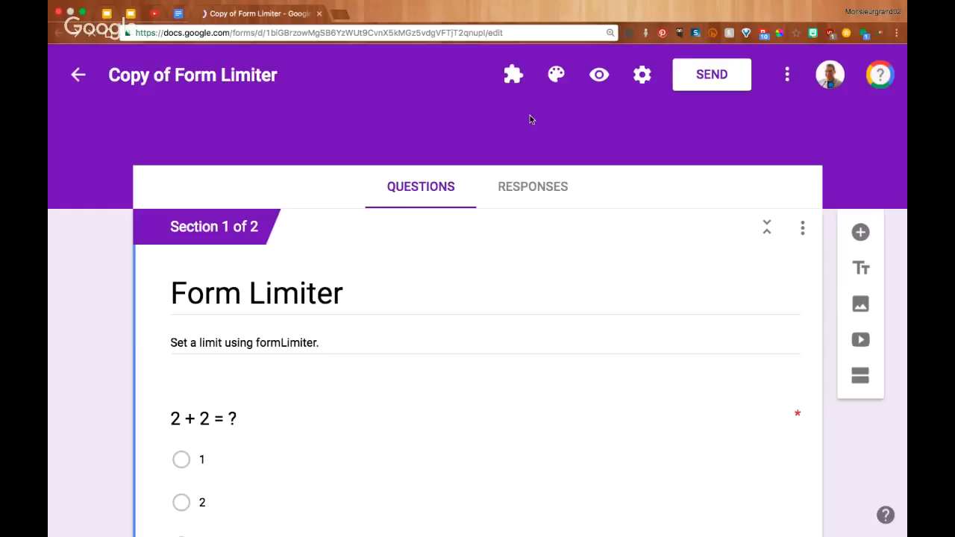
Set up a formLimiter date and time limit for the form on 12/03/2016 at 3:00 pm.
left_click(505, 78)
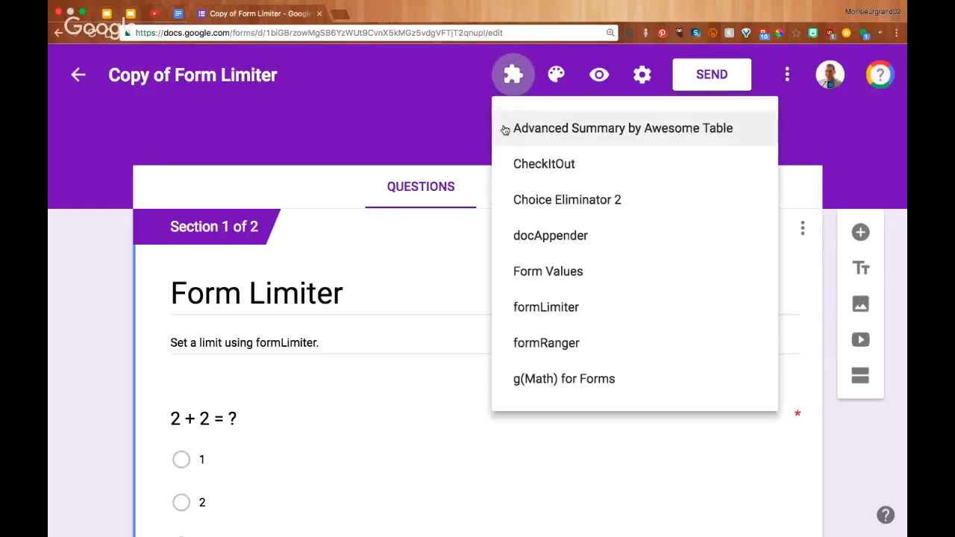
left_click(546, 305)
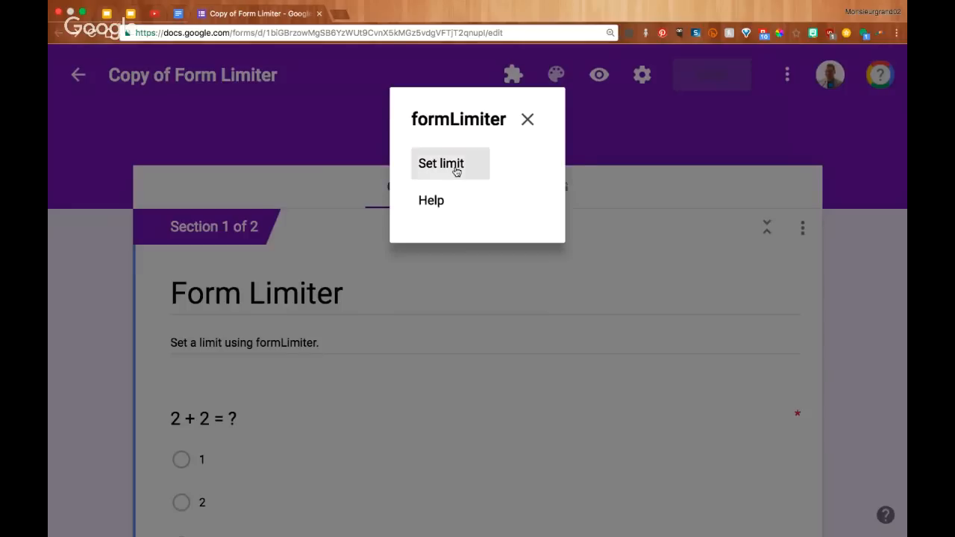
left_click(457, 171)
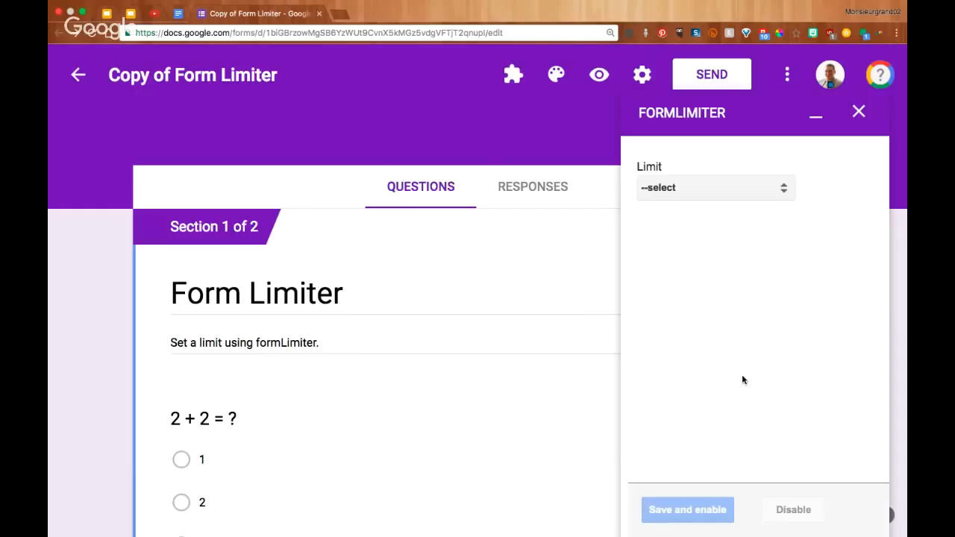
left_click(684, 187)
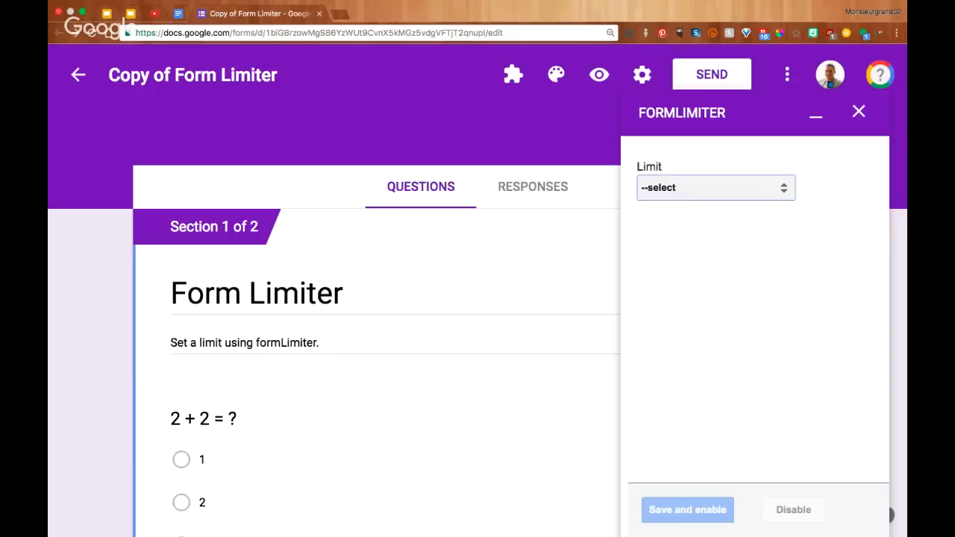
left_click(674, 209)
left_click(672, 287)
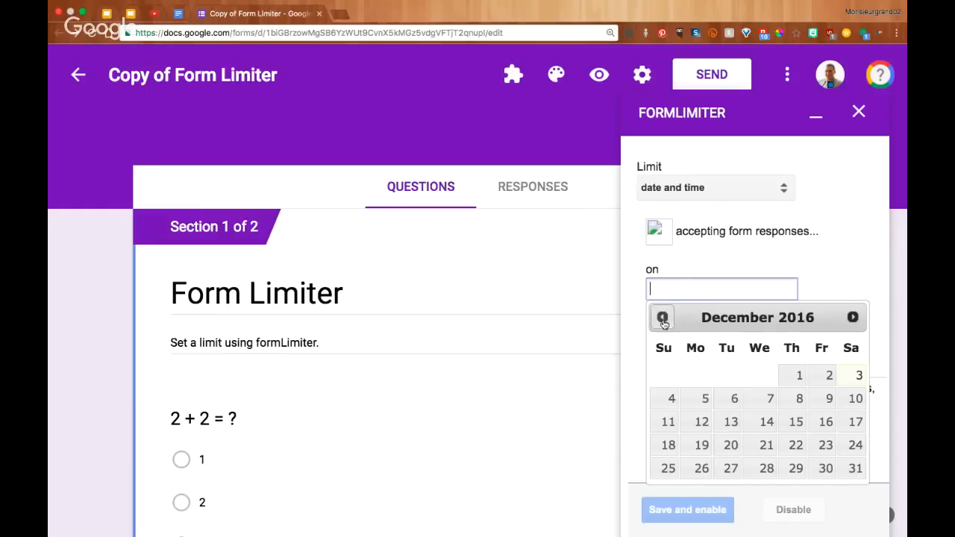
left_click(858, 376)
left_click(698, 328)
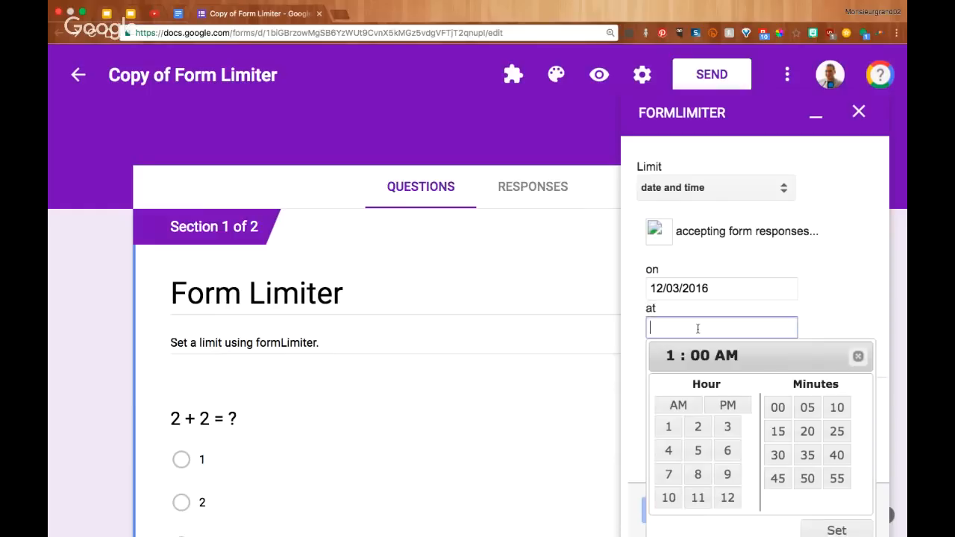
type("3:00 pm")
left_click(814, 329)
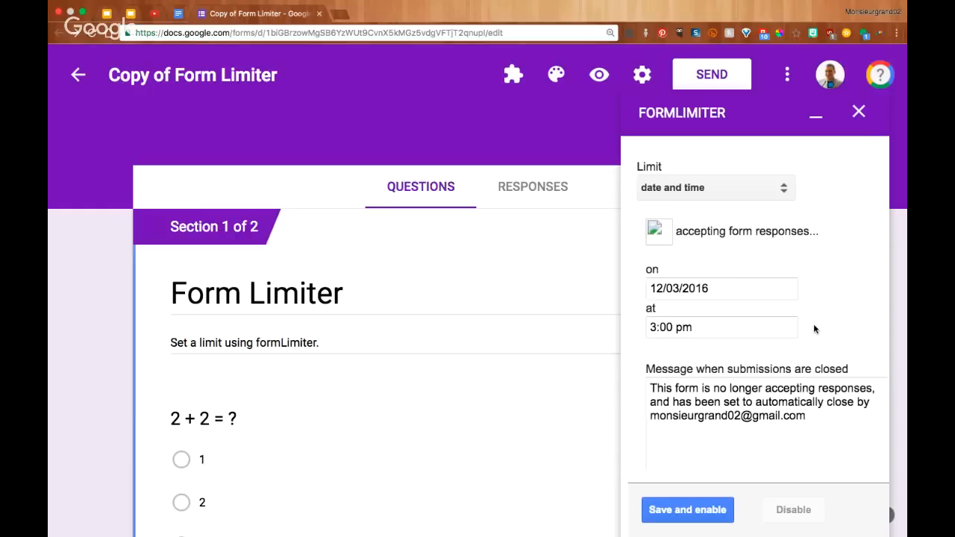
Review the message for closed submissions, then save and enable the form's date and time limit.
left_click_drag(807, 415, 644, 373)
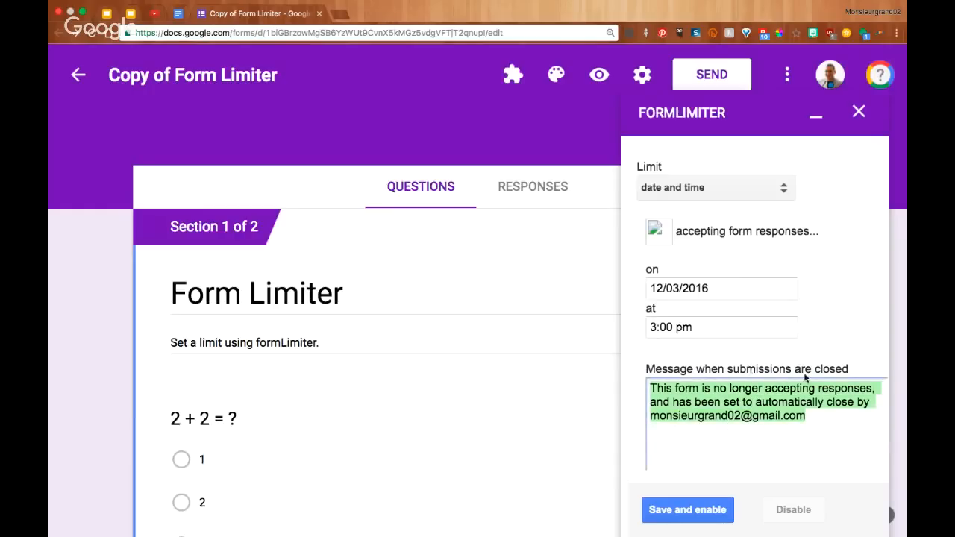
left_click(810, 417)
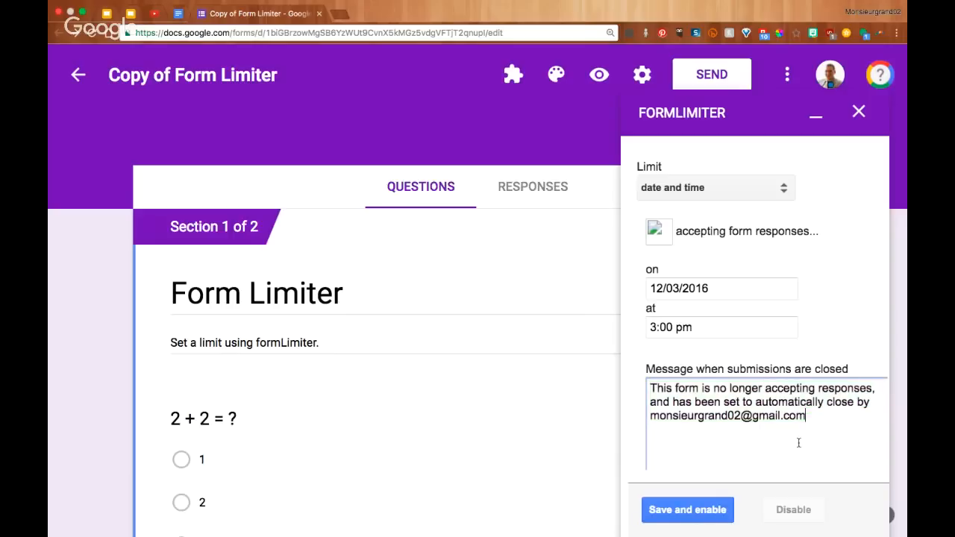
left_click(691, 513)
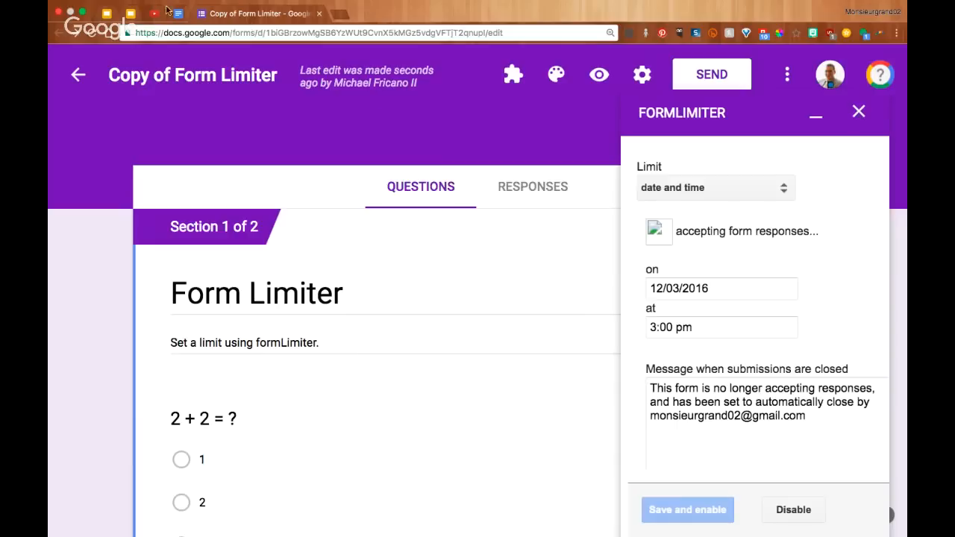
Return to the slide presentation and advance to the second FormLimiter screenshots slide, slide 22.
left_click(130, 15)
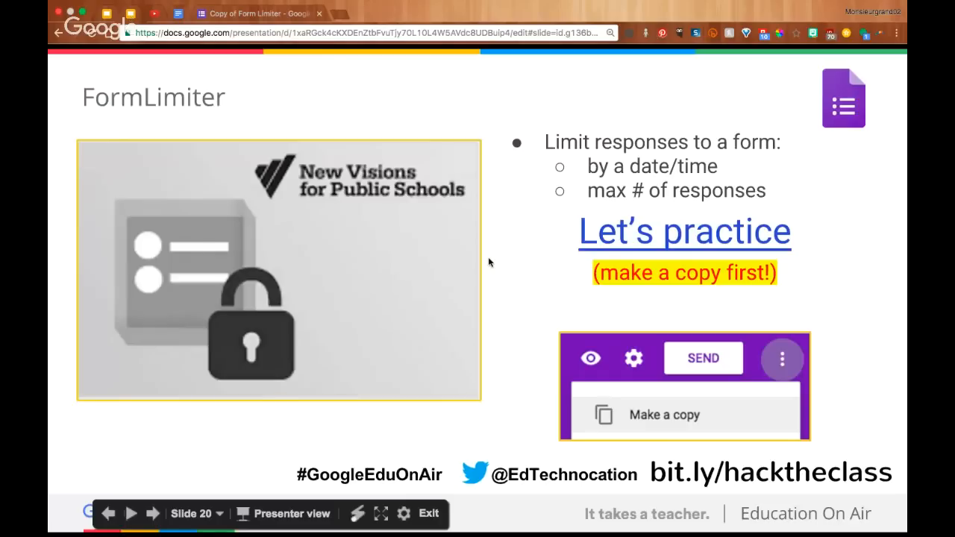
key("Right")
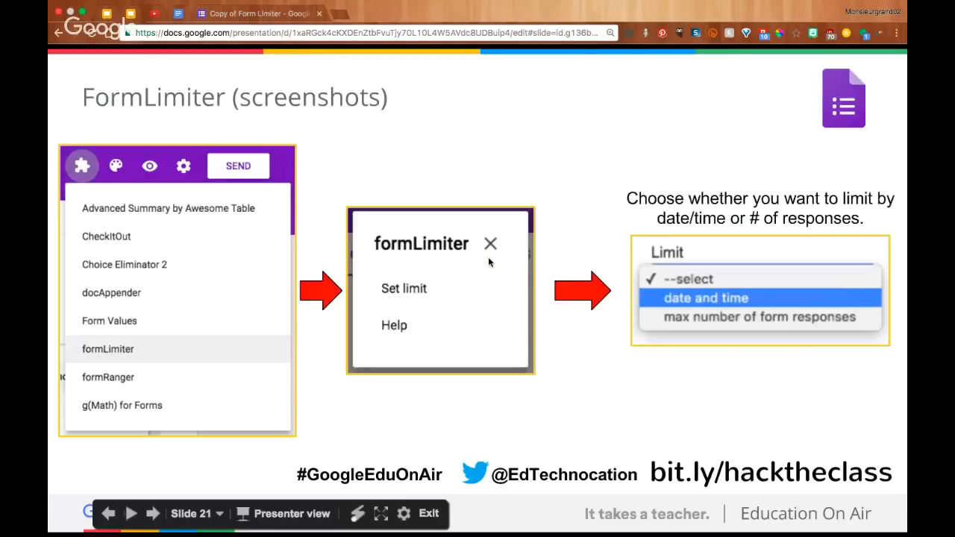
key("Right")
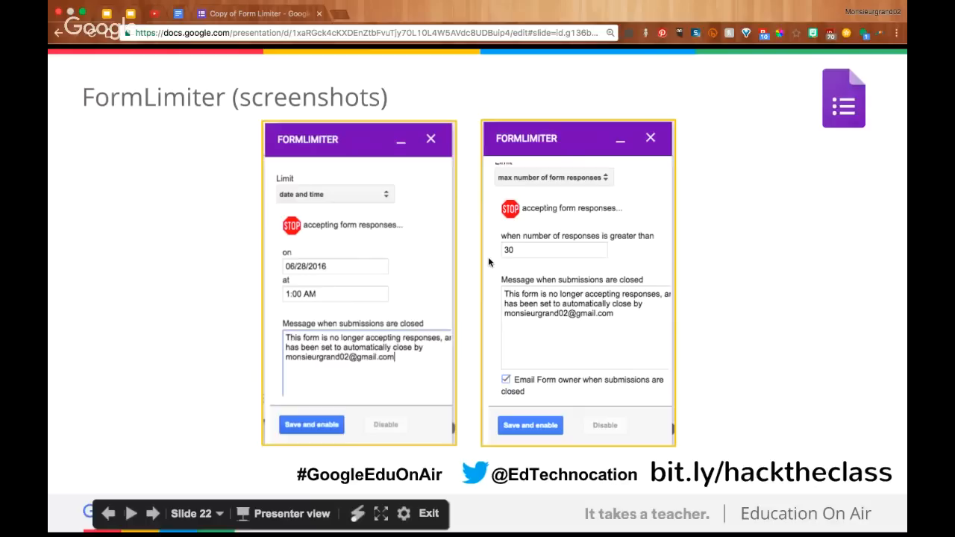